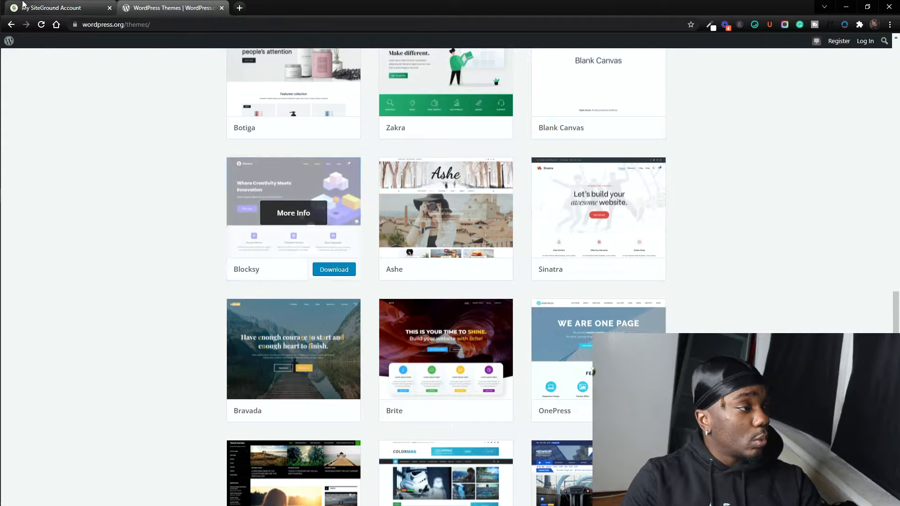
# Switch to the SiteGround account and begin adding a new website, choosing a temporary domain and the Start New Website option
pyautogui.click(47, 8)
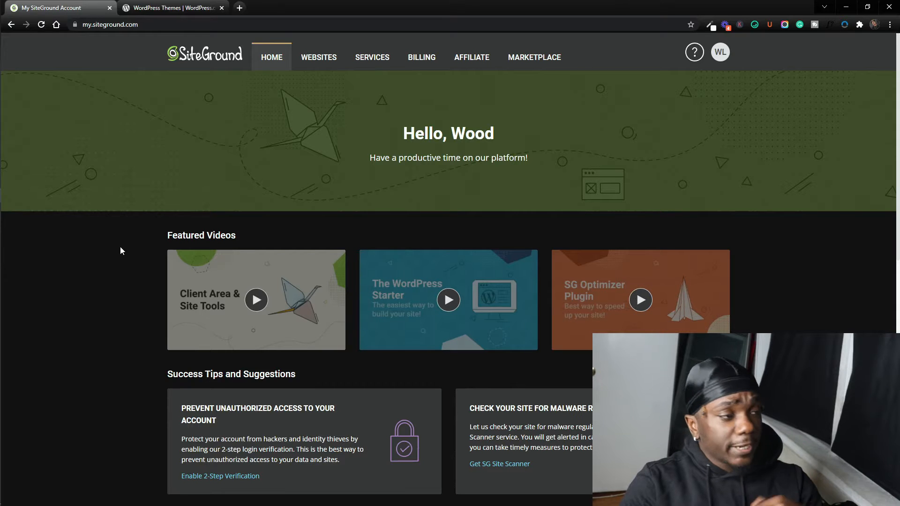
pyautogui.click(319, 57)
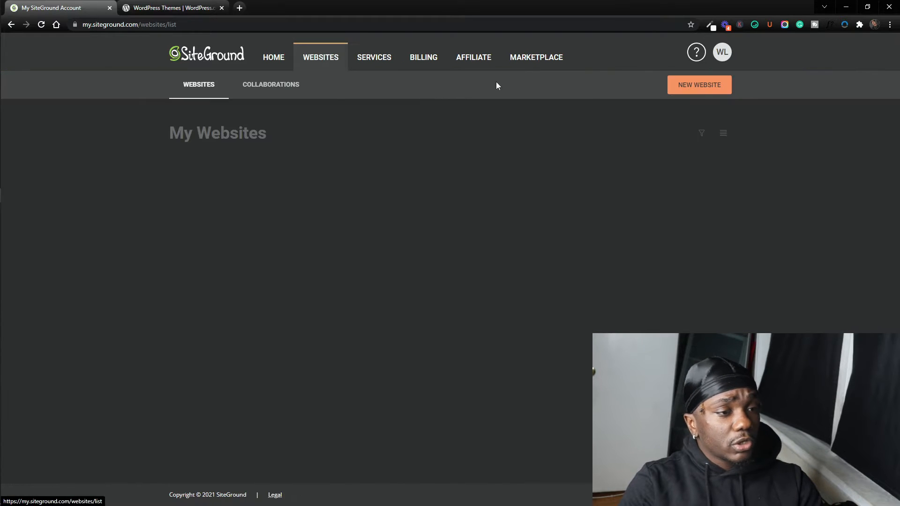
pyautogui.click(701, 86)
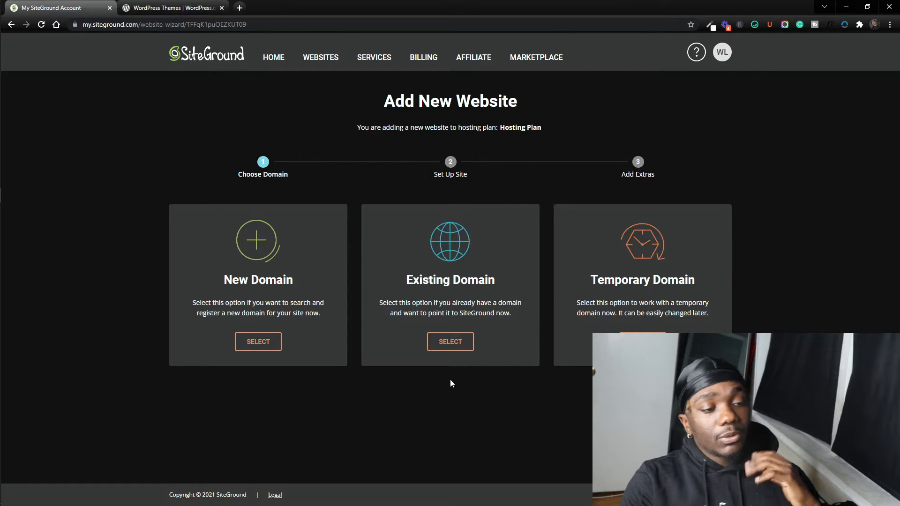
pyautogui.click(629, 342)
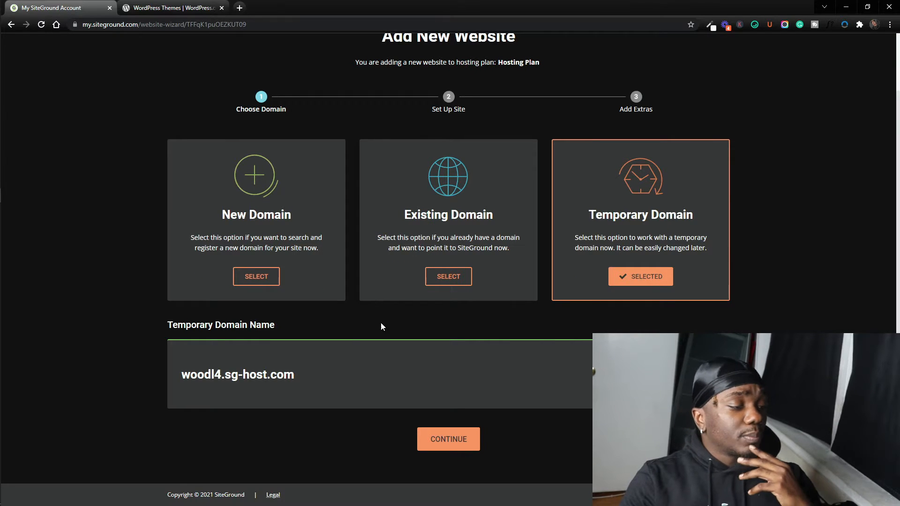
pyautogui.click(446, 441)
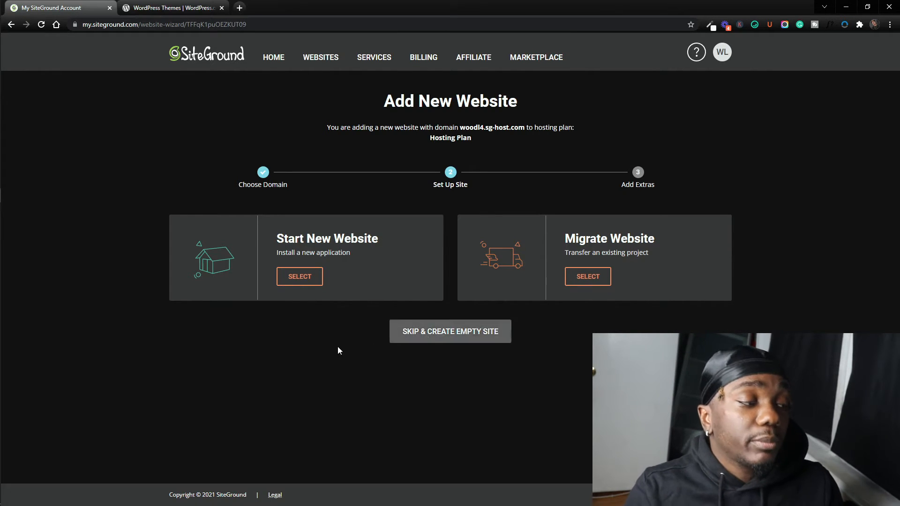
pyautogui.click(313, 282)
pyautogui.scroll(-1, 399, 345)
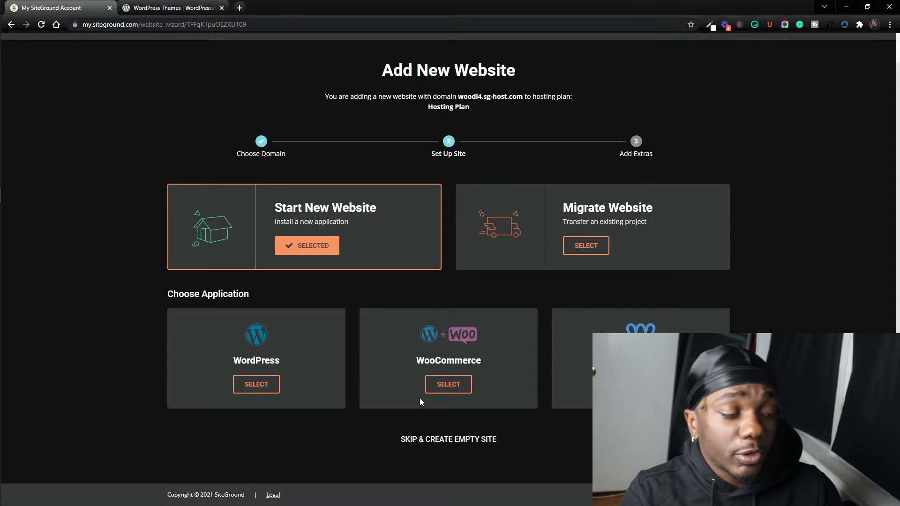
# Look through the popular themes and the plugin directory on WordPress.org
pyautogui.click(172, 8)
pyautogui.scroll(20, 675, 316)
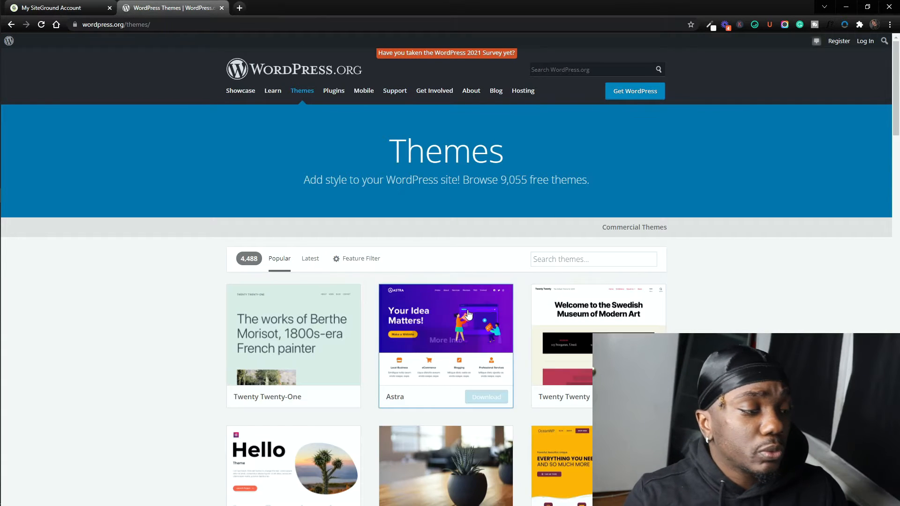
pyautogui.scroll(-5, 505, 230)
pyautogui.moveTo(505, 230)
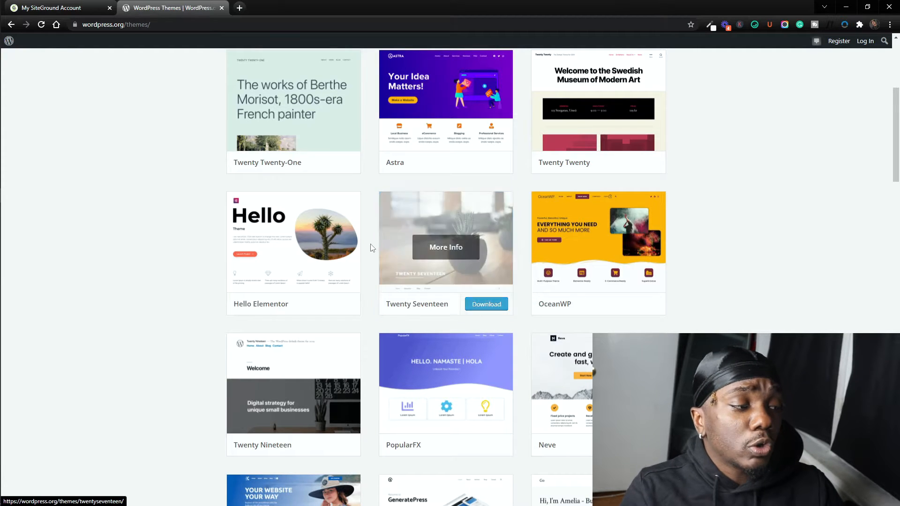
pyautogui.scroll(5, 347, 134)
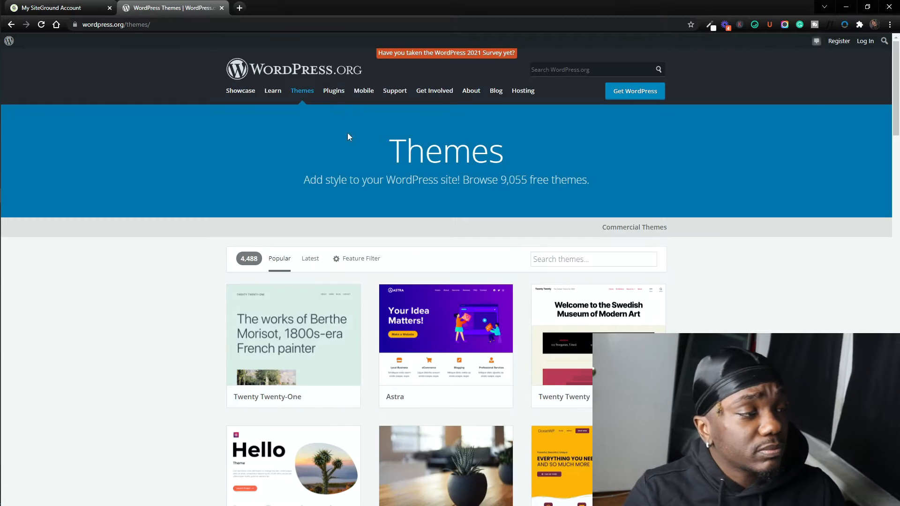
pyautogui.click(331, 98)
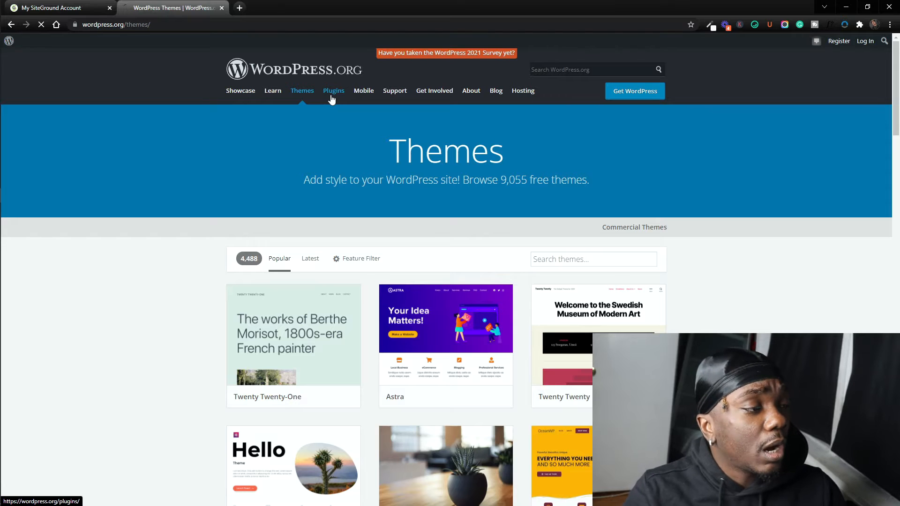
pyautogui.scroll(-3, 671, 226)
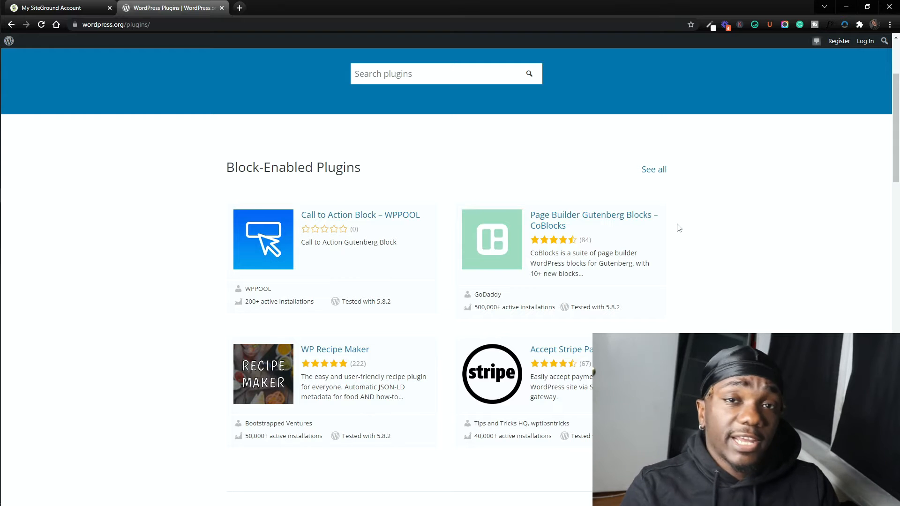
pyautogui.scroll(-2, 679, 229)
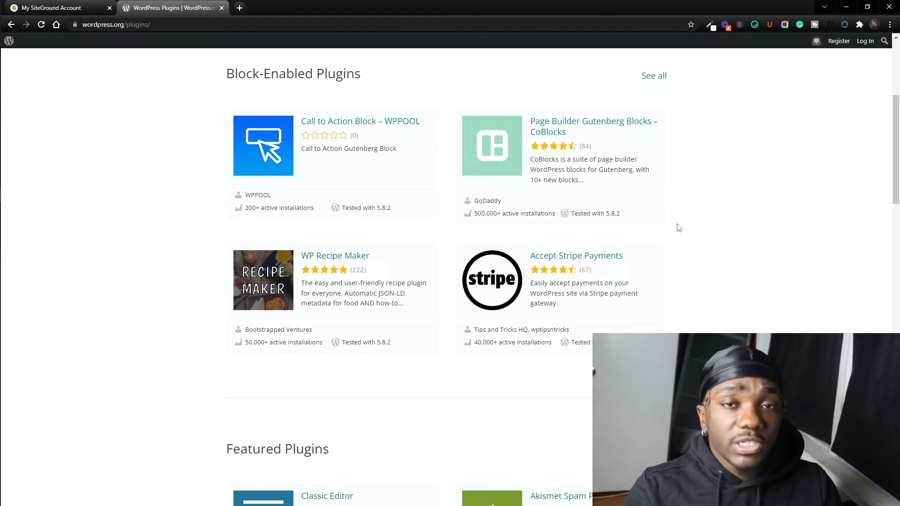
# Return to the SiteGround setup, choose WordPress as the application, and finish creating the website without adding SG Site Scanner
pyautogui.click(86, 5)
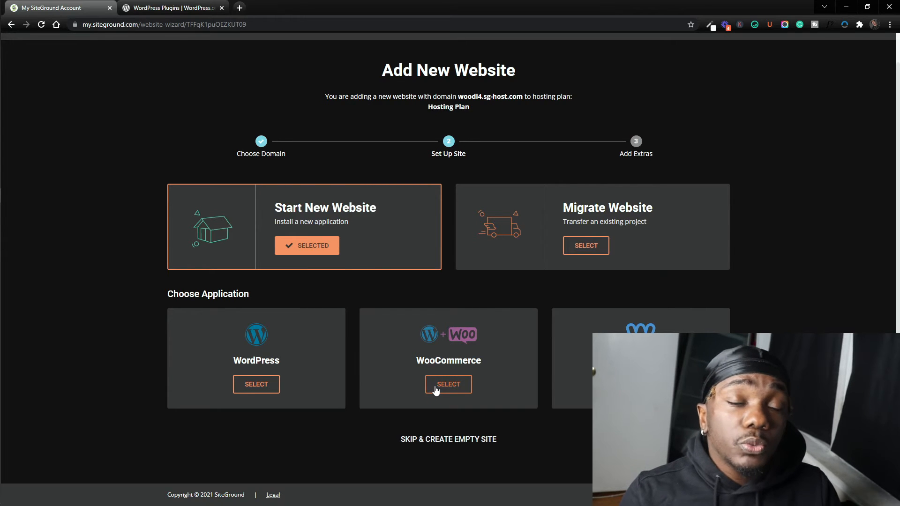
pyautogui.click(246, 388)
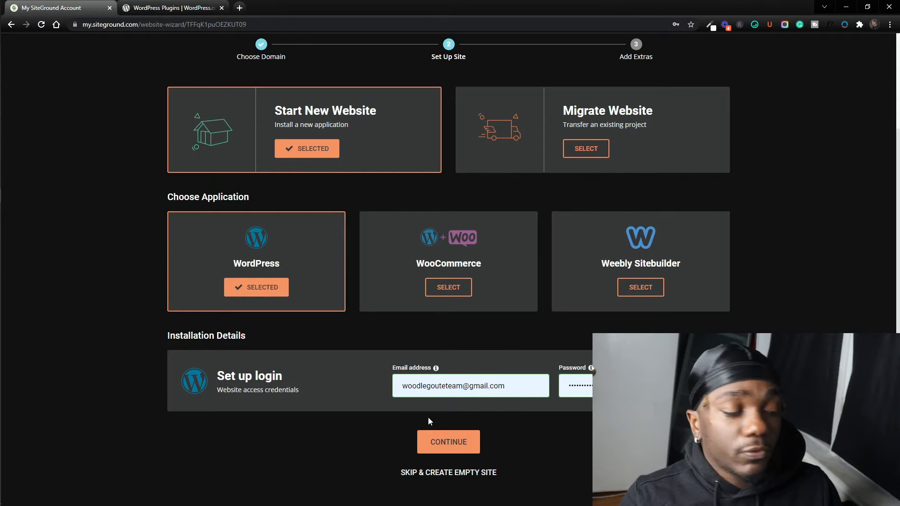
pyautogui.click(434, 448)
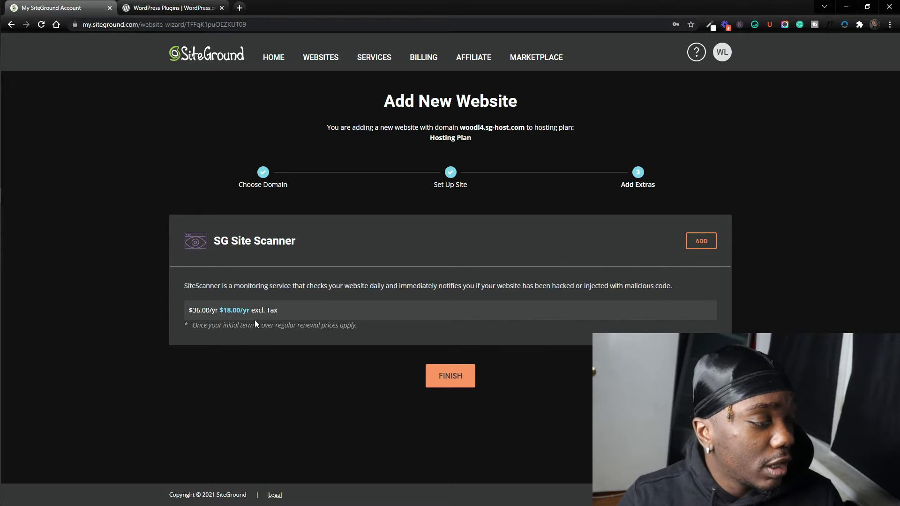
pyautogui.moveTo(241, 310); pyautogui.dragTo(227, 311)
pyautogui.click(318, 312)
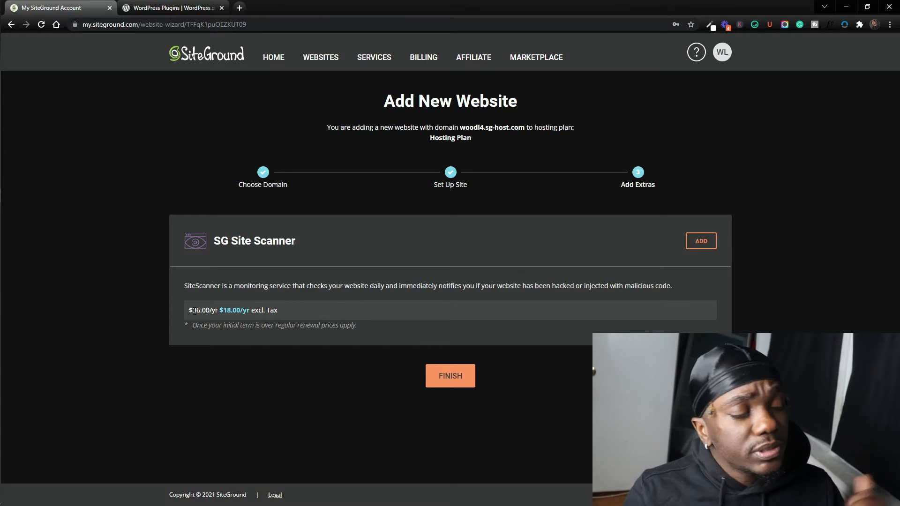
pyautogui.click(450, 382)
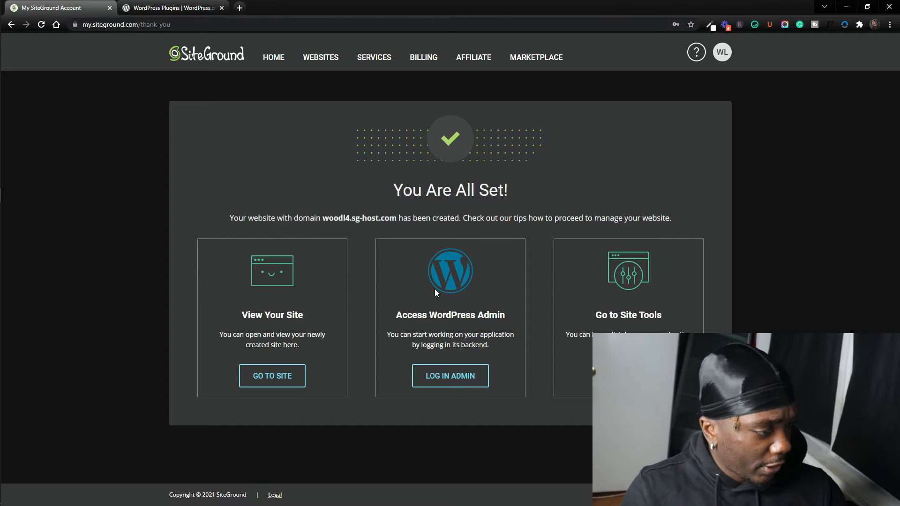
# Open the newly created website in a separate tab and look over its default home page
pyautogui.rightClick(293, 380)
pyautogui.click(278, 381)
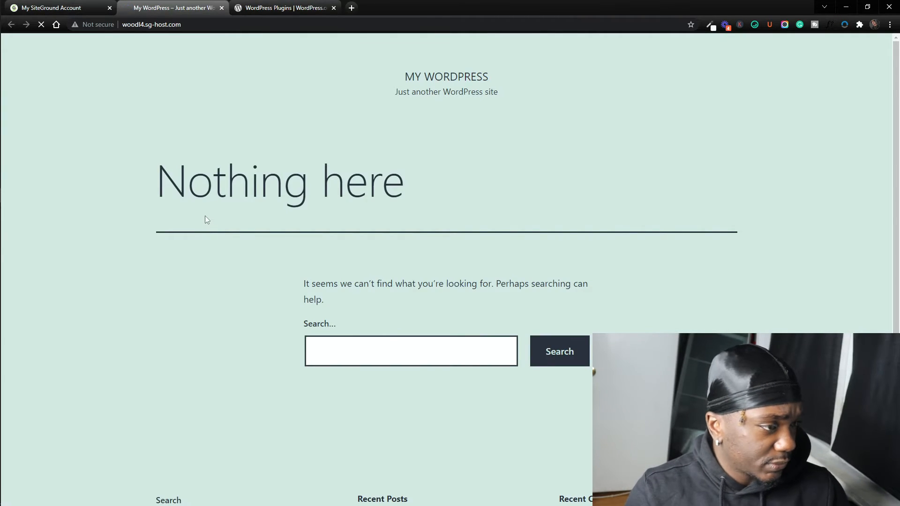
pyautogui.scroll(-3, 187, 235)
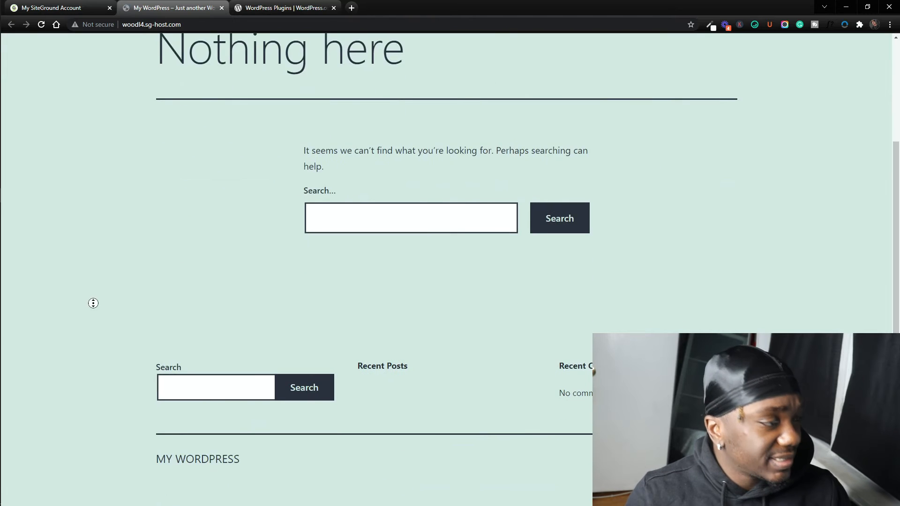
pyautogui.scroll(3, 90, 302)
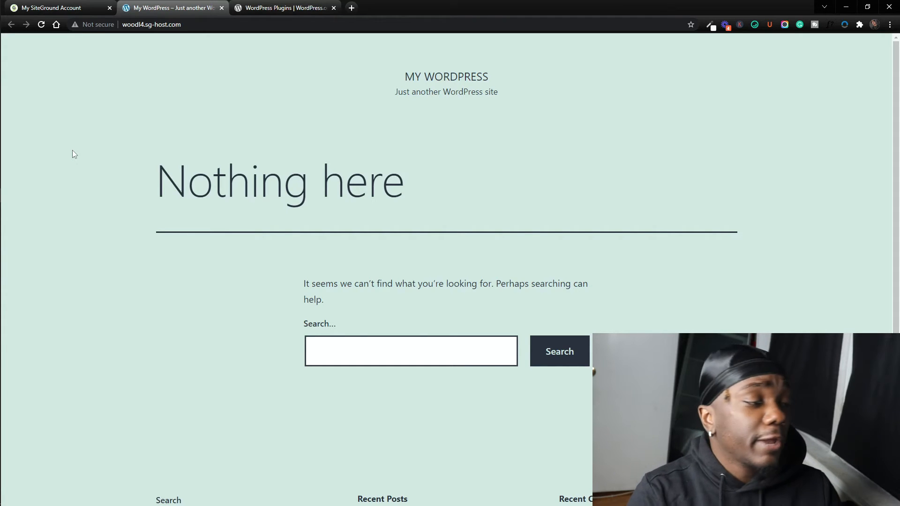
pyautogui.scroll(-3, 73, 153)
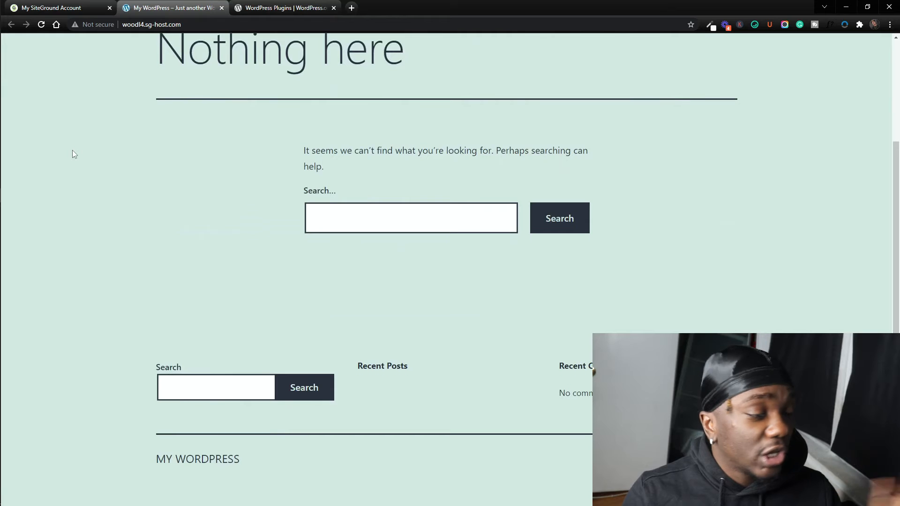
pyautogui.scroll(3, 93, 265)
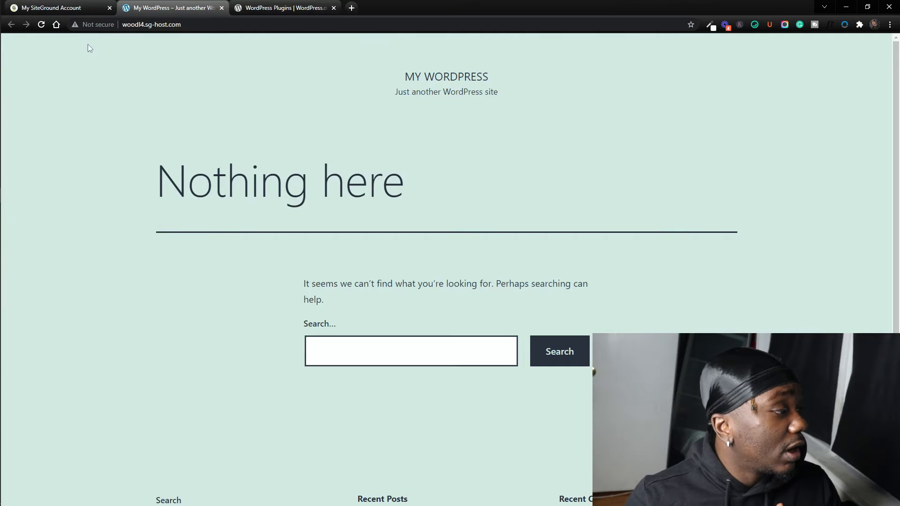
# Log in to the new site's WordPress admin from SiteGround and start the WordPress Starter wizard
pyautogui.click(82, 7)
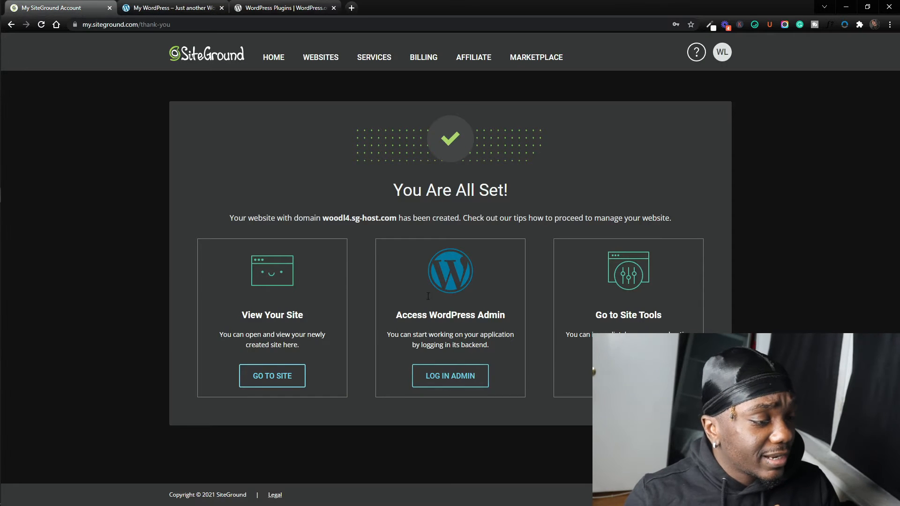
pyautogui.click(445, 385)
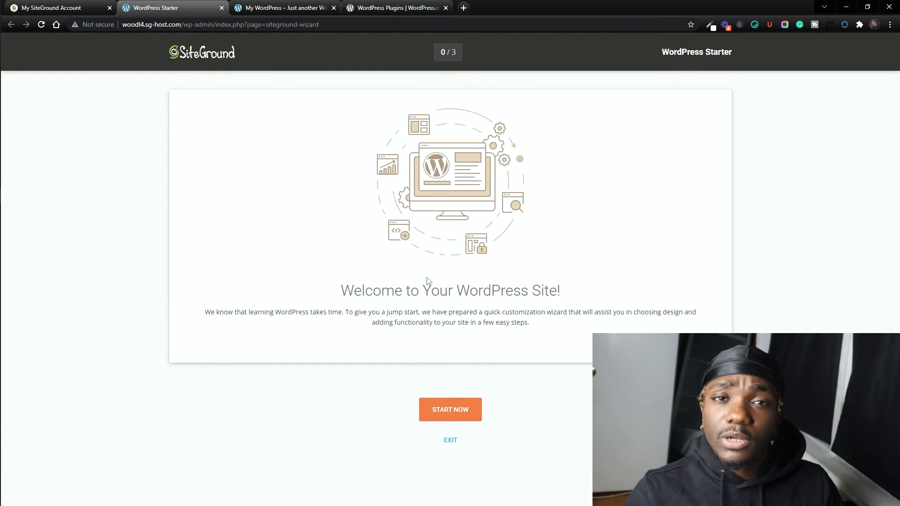
pyautogui.moveTo(382, 291); pyautogui.dragTo(542, 297)
pyautogui.click(542, 296)
pyautogui.moveTo(239, 315); pyautogui.dragTo(325, 315)
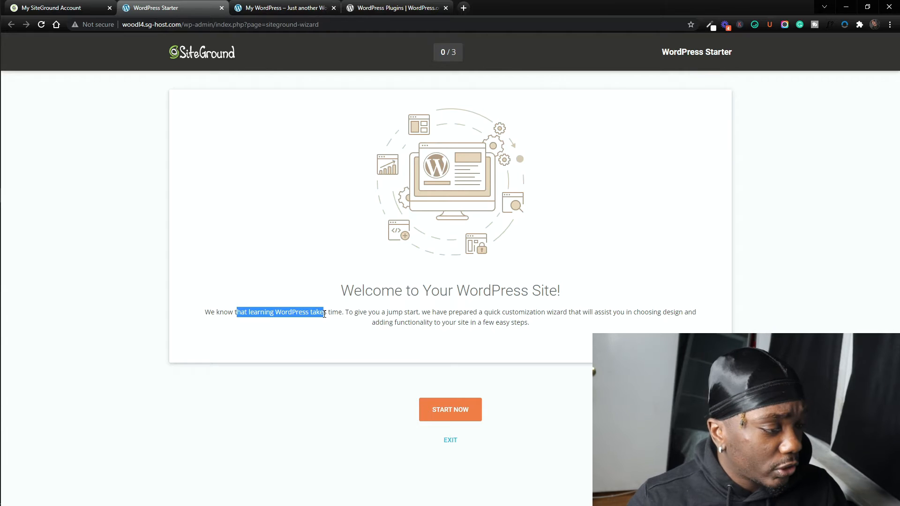
pyautogui.click(374, 320)
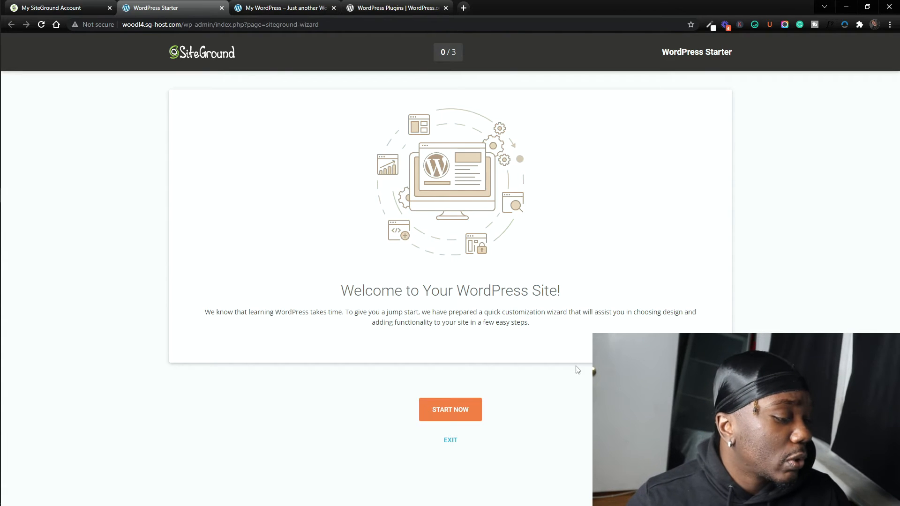
pyautogui.click(441, 420)
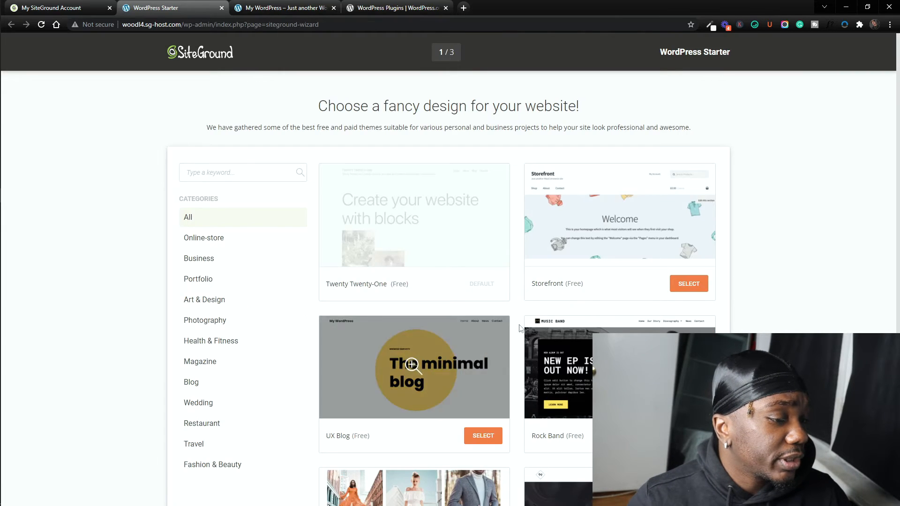
# Browse the available website designs, select the free UX Blog theme, and look over the recommended plugins
pyautogui.scroll(-3, 458, 307)
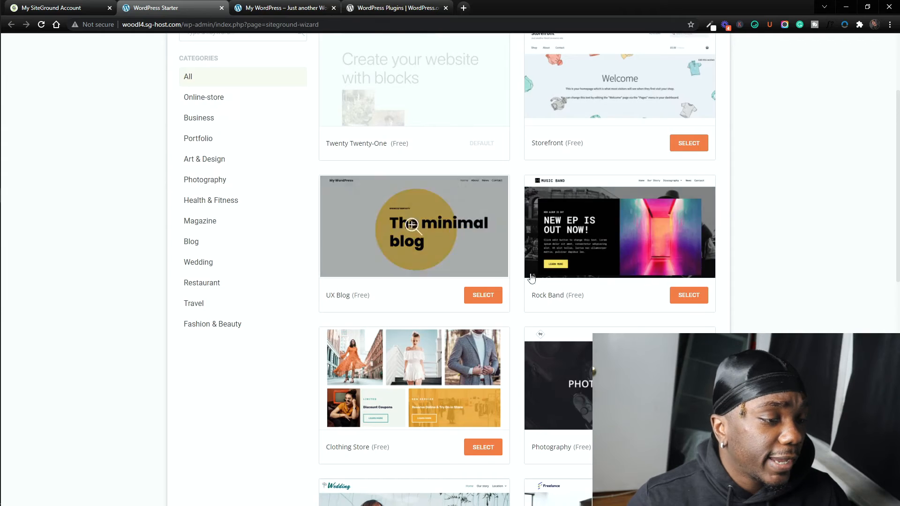
pyautogui.scroll(-6, 468, 257)
pyautogui.scroll(-9, 468, 257)
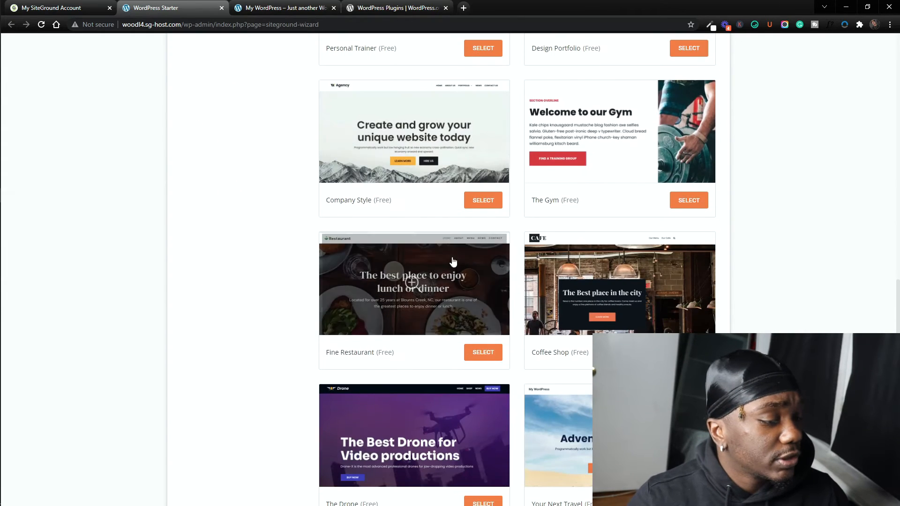
pyautogui.scroll(-5, 453, 263)
pyautogui.scroll(-16, 412, 290)
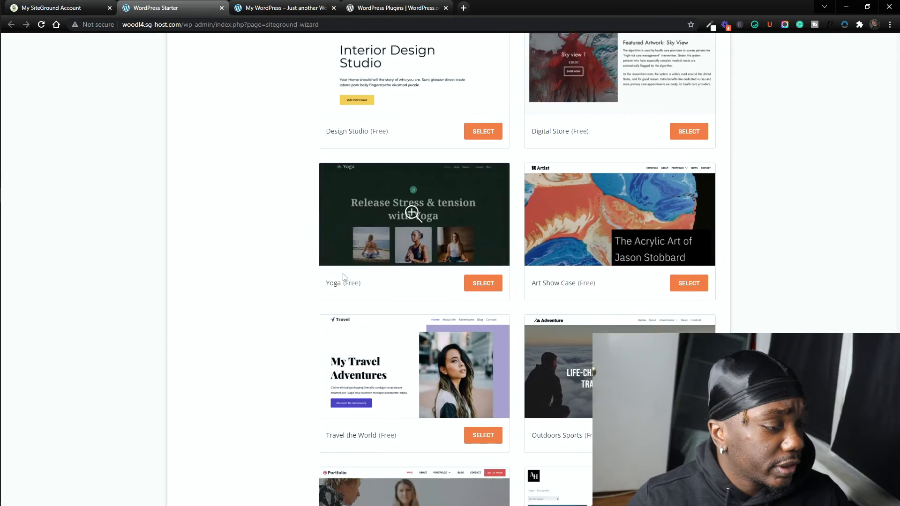
pyautogui.scroll(-6, 292, 277)
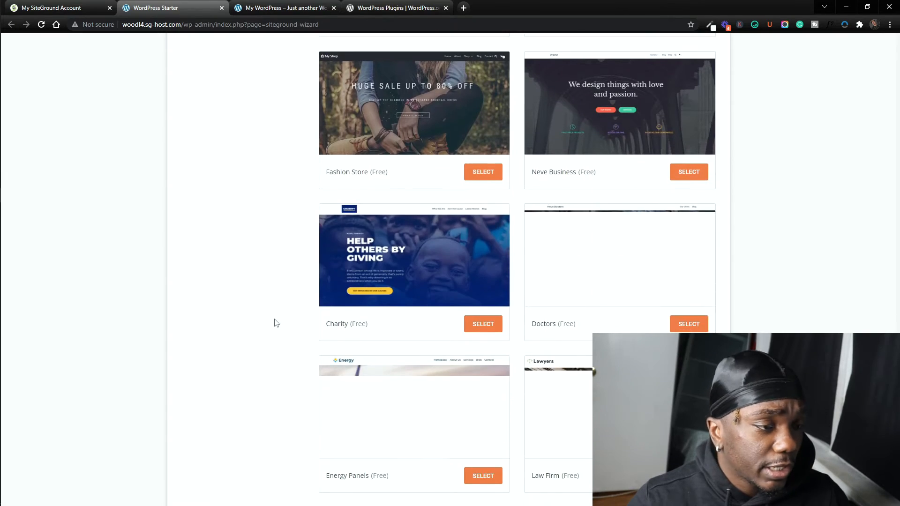
pyautogui.scroll(-5, 284, 334)
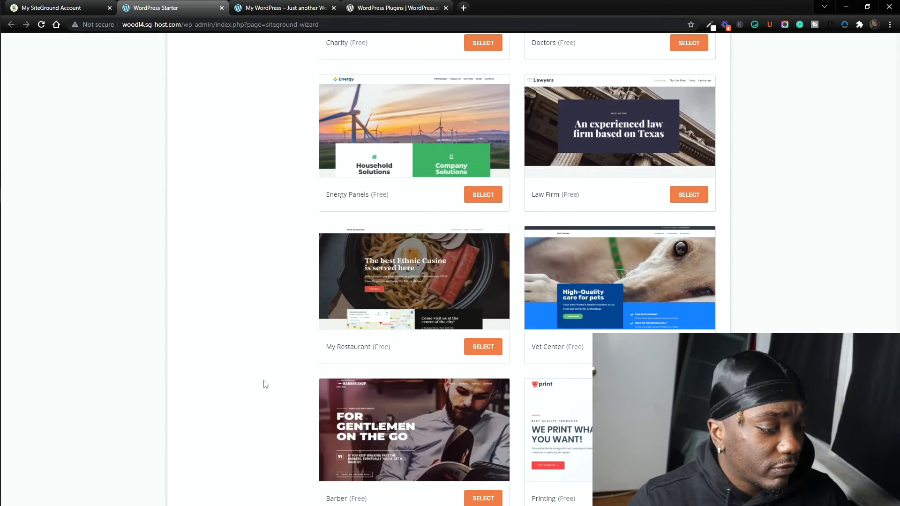
pyautogui.scroll(20, 266, 304)
pyautogui.scroll(-3, 425, 263)
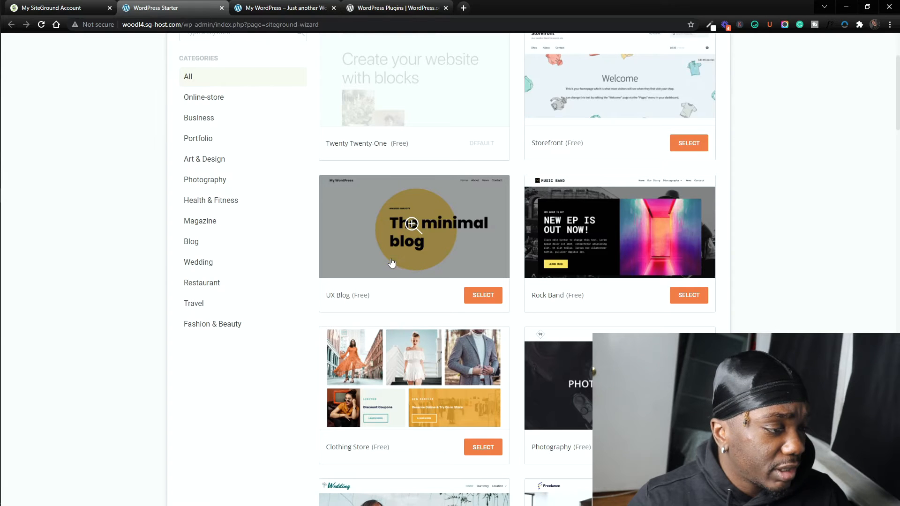
pyautogui.click(483, 296)
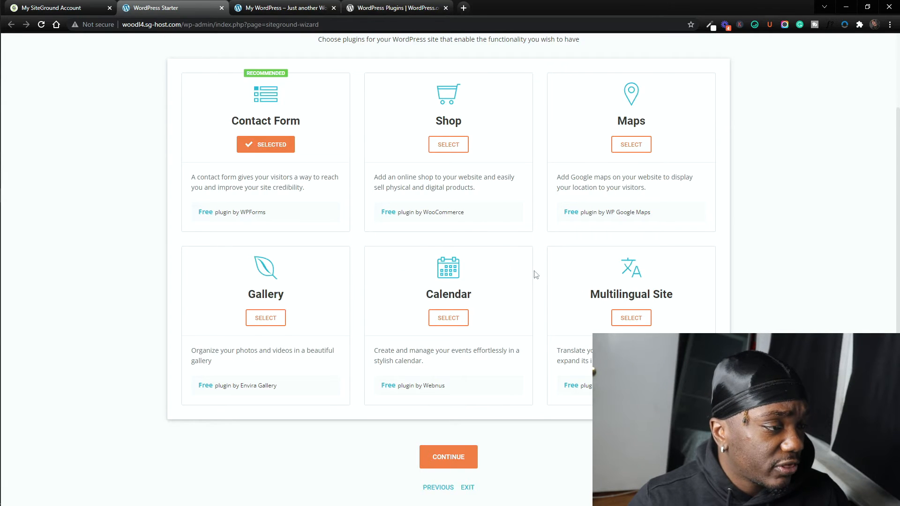
pyautogui.scroll(2, 511, 241)
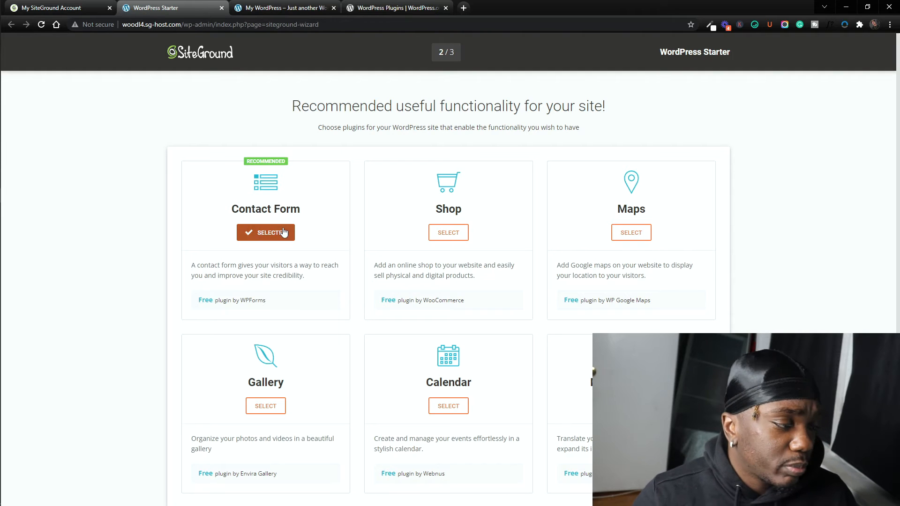
# Keep the Contact Form plugin selected, add the free Shop plugin by WooCommerce, and continue to the marketing plugins
pyautogui.moveTo(275, 303); pyautogui.dragTo(241, 311)
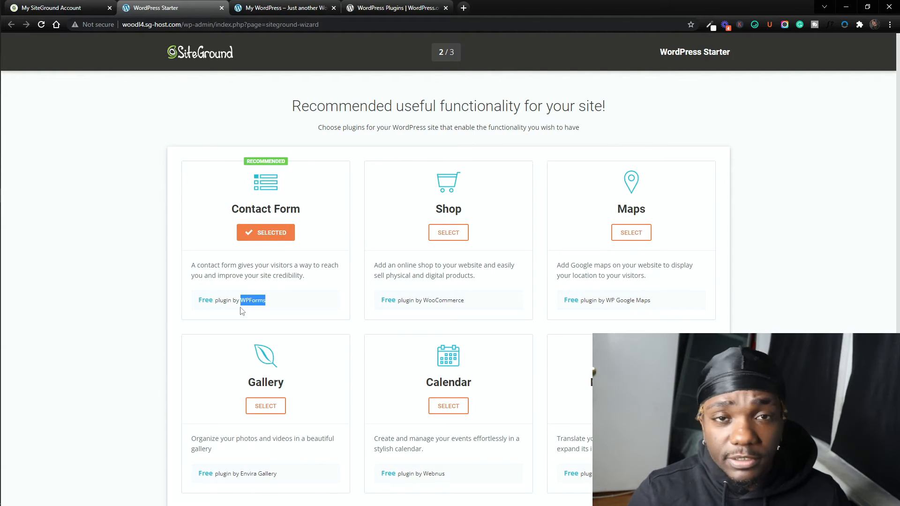
pyautogui.click(273, 300)
pyautogui.moveTo(483, 299); pyautogui.dragTo(438, 298)
pyautogui.moveTo(655, 302); pyautogui.dragTo(606, 303)
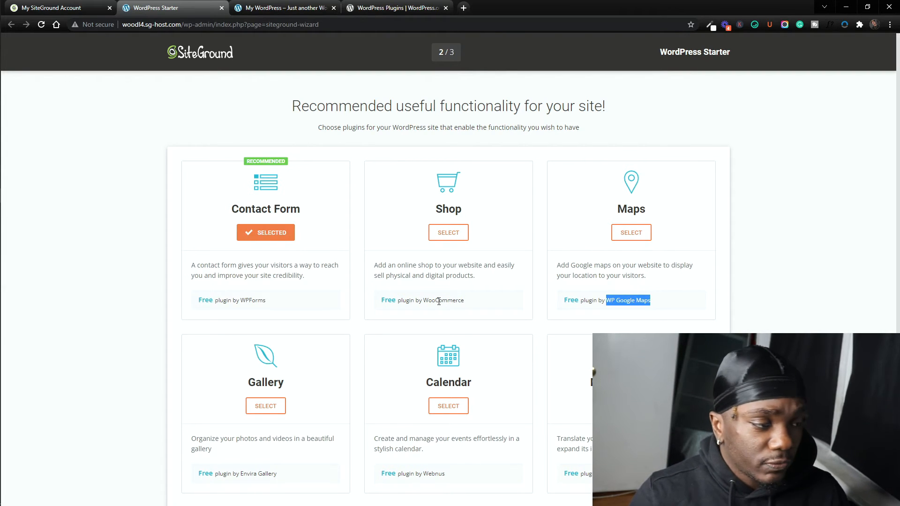
pyautogui.click(449, 234)
pyautogui.moveTo(483, 304); pyautogui.dragTo(423, 303)
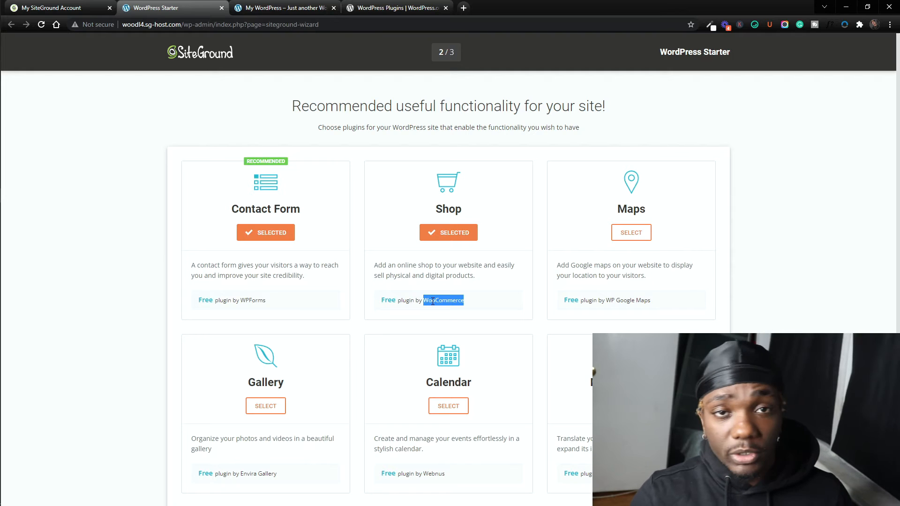
pyautogui.scroll(-2, 672, 195)
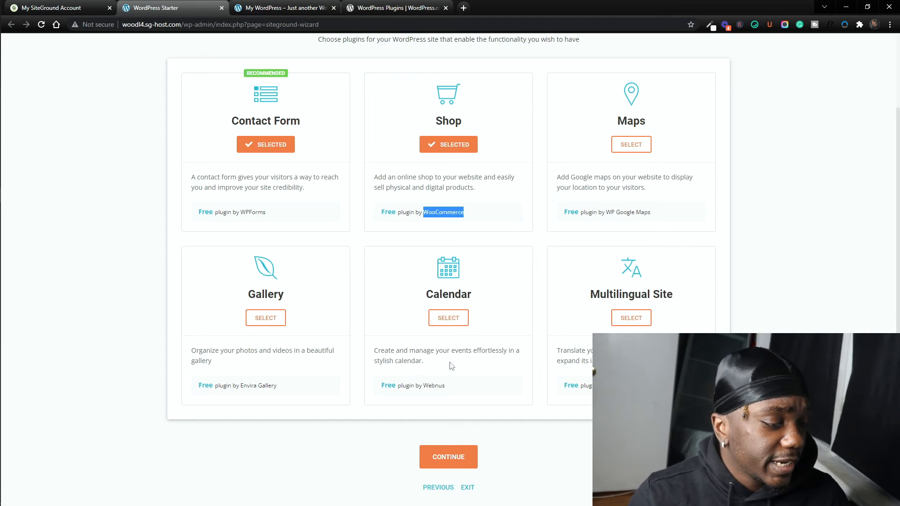
pyautogui.click(467, 459)
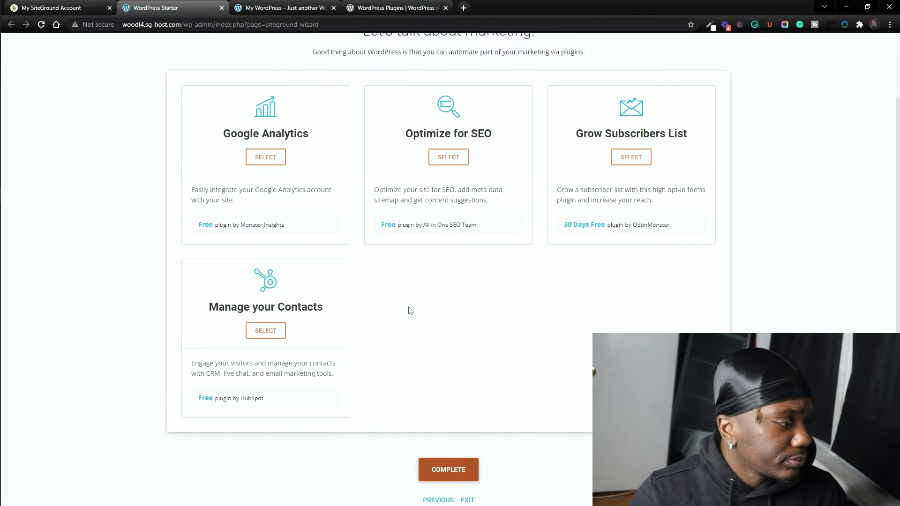
# Select the free Optimize for SEO plugin by All in One SEO Team and complete the WordPress Starter setup
pyautogui.scroll(2, 408, 311)
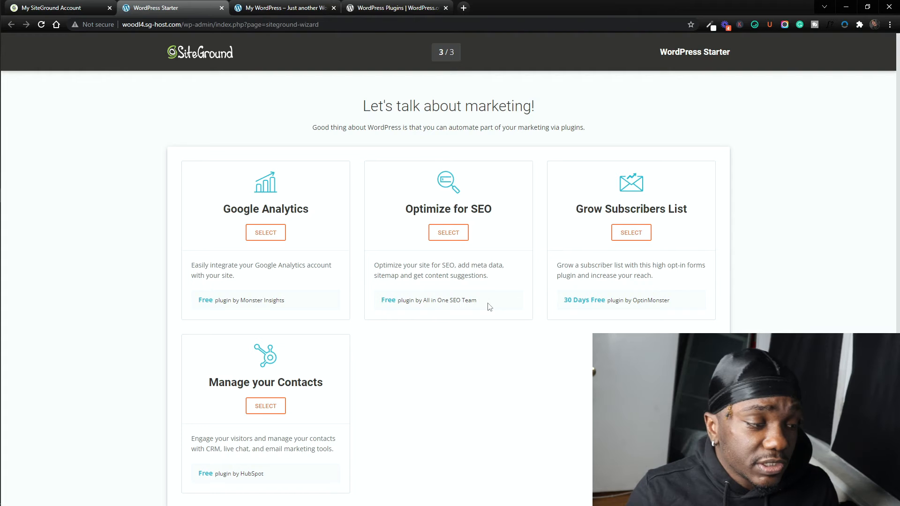
pyautogui.click(454, 239)
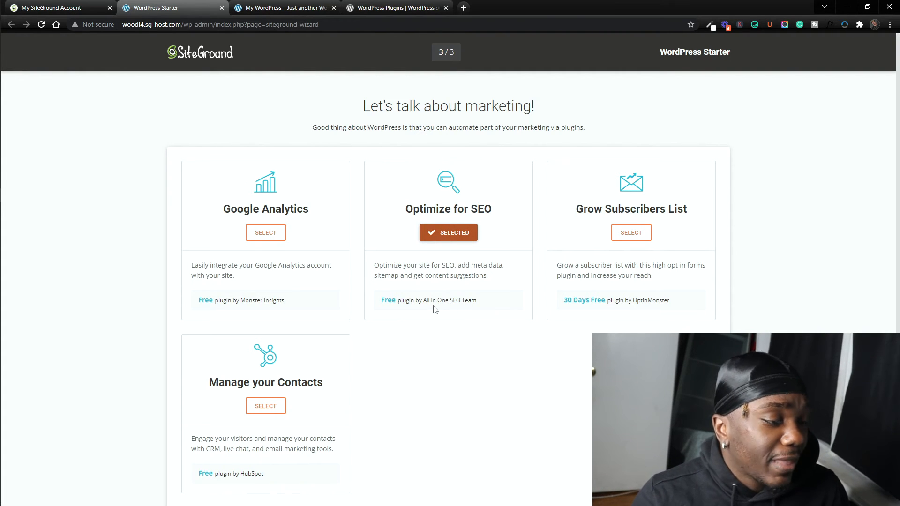
pyautogui.moveTo(485, 306); pyautogui.dragTo(425, 308)
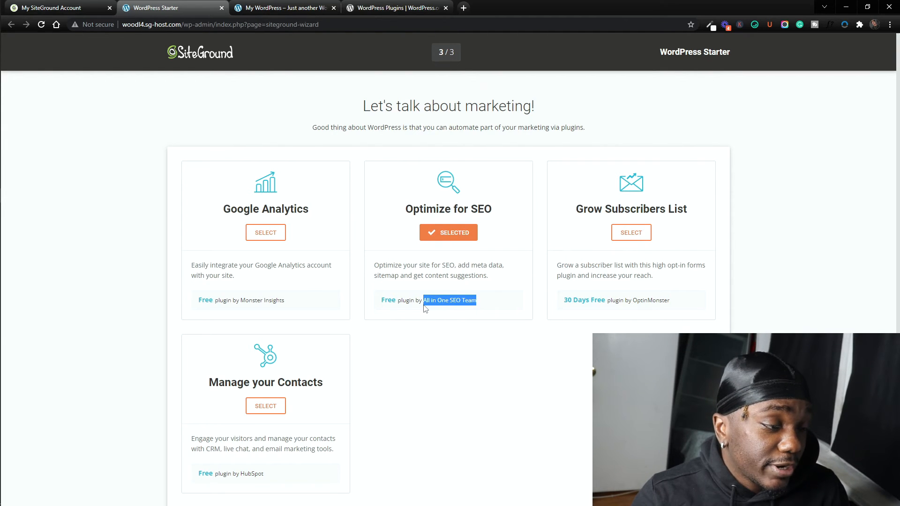
pyautogui.click(481, 309)
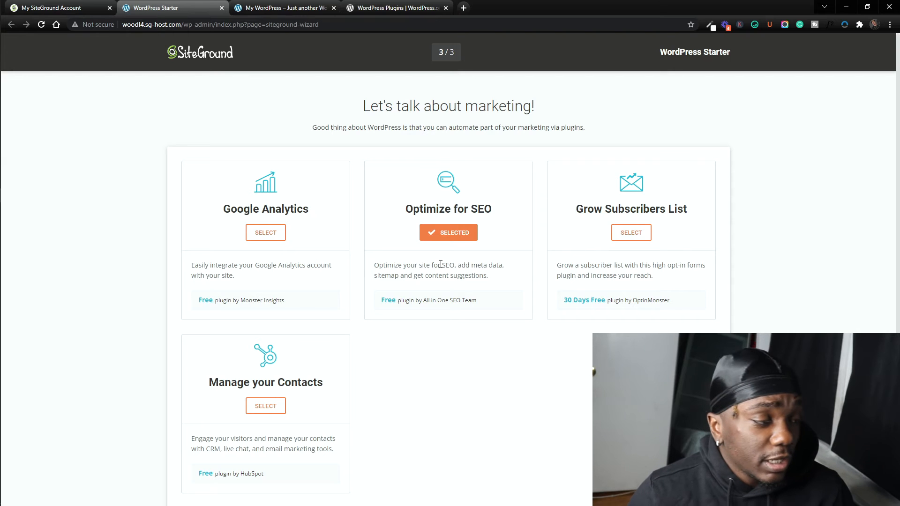
pyautogui.scroll(-2, 413, 253)
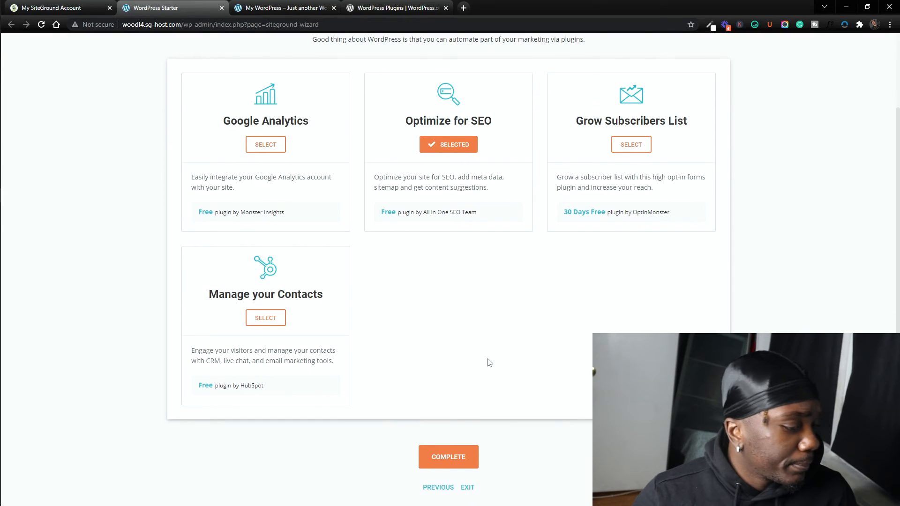
pyautogui.click(449, 457)
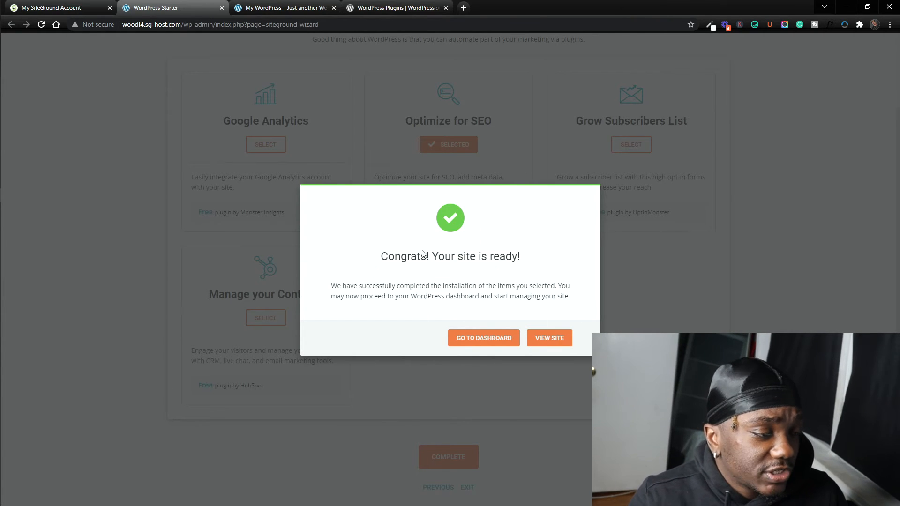
# Go to the site's WordPress dashboard and look over its management, links and news sections
pyautogui.click(481, 345)
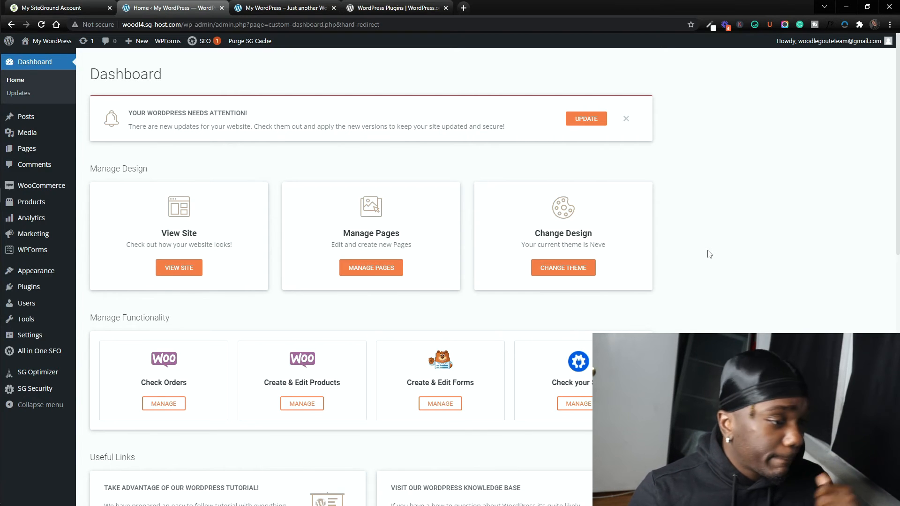
pyautogui.scroll(-10, 710, 254)
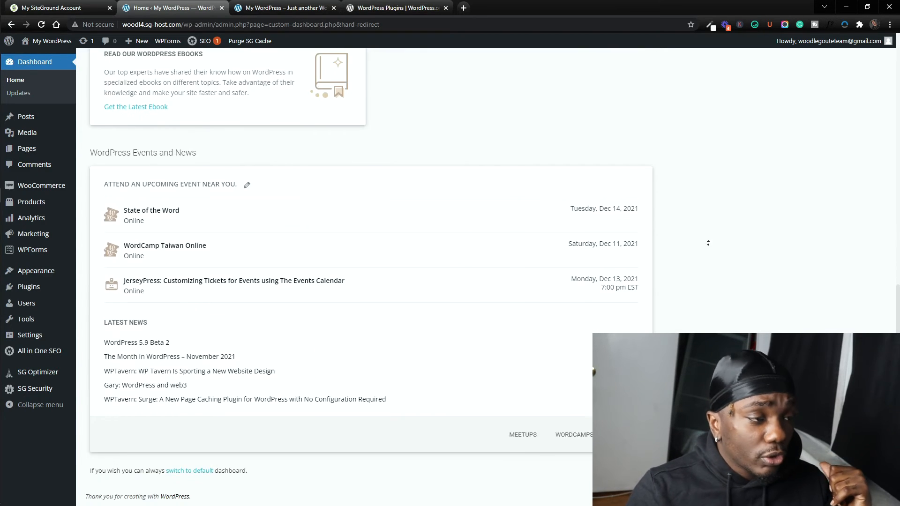
pyautogui.scroll(10, 708, 243)
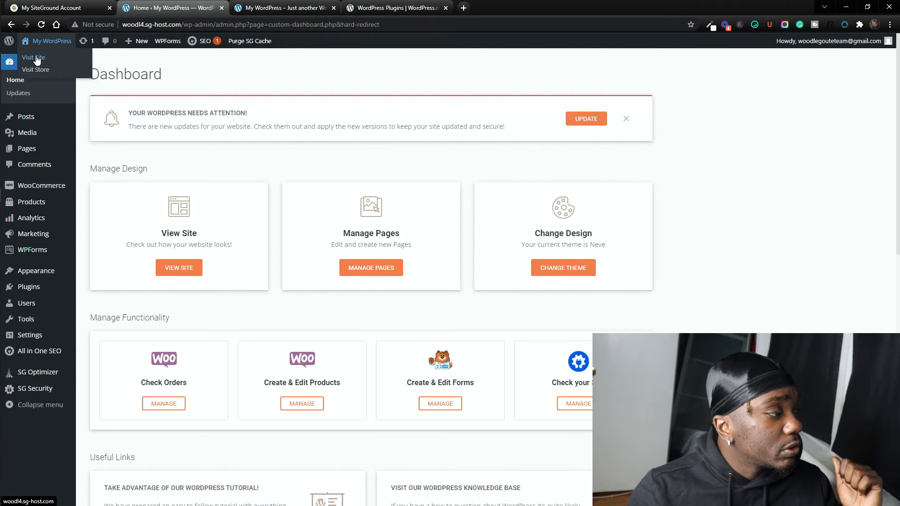
# Open the redesigned site in a new tab and compare it with the old default home page
pyautogui.rightClick(37, 57)
pyautogui.click(63, 62)
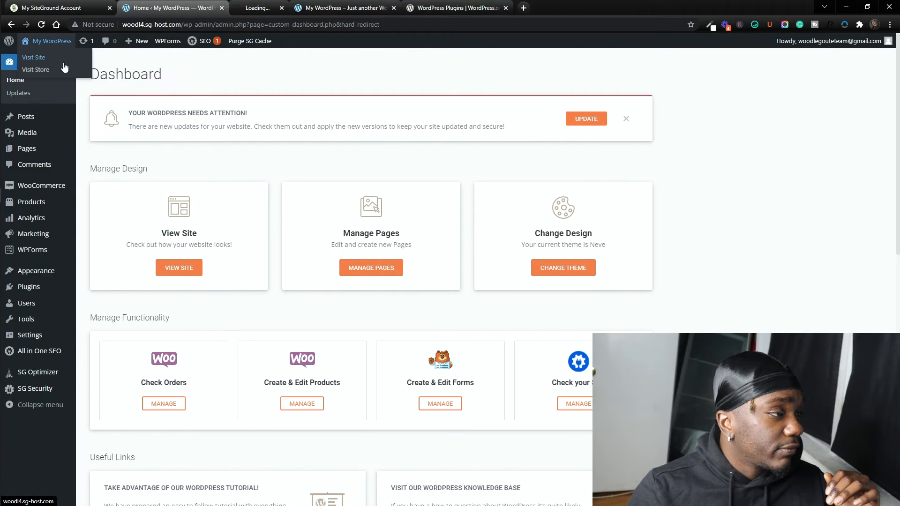
pyautogui.click(277, 8)
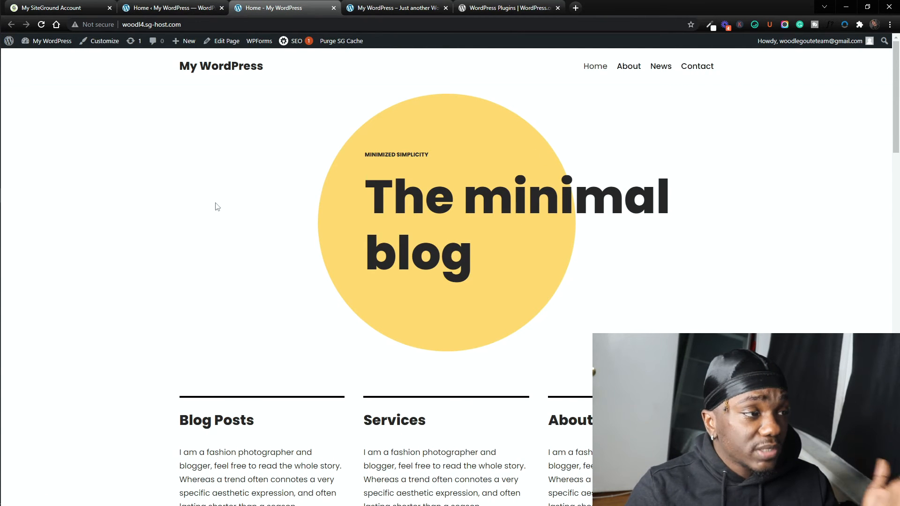
pyautogui.click(390, 9)
pyautogui.scroll(-3, 216, 235)
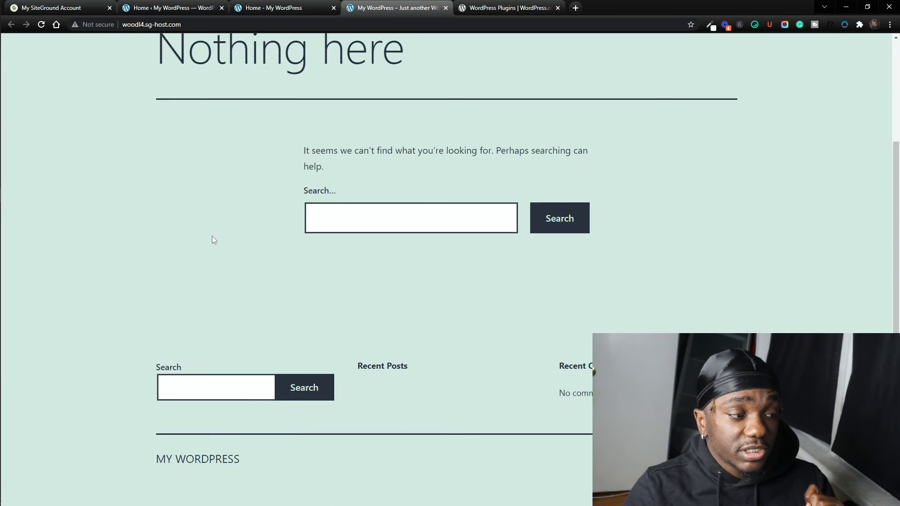
pyautogui.scroll(3, 210, 236)
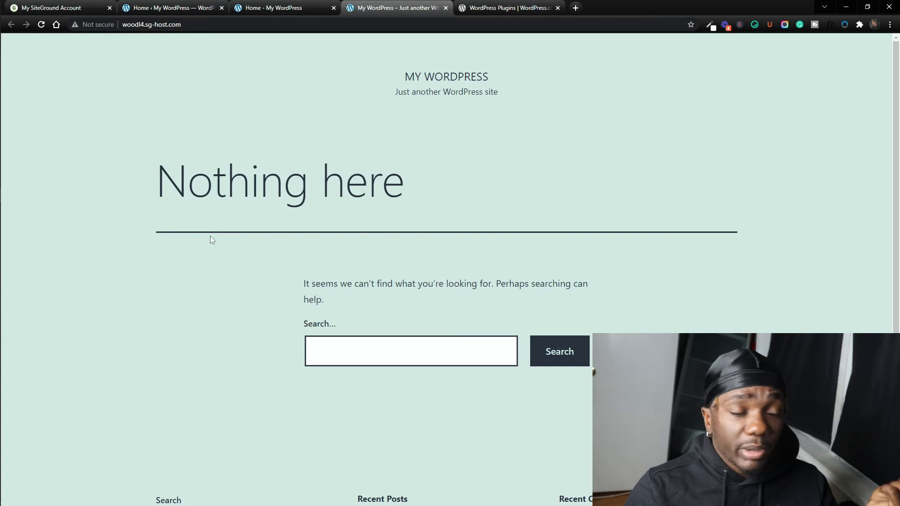
pyautogui.click(291, 8)
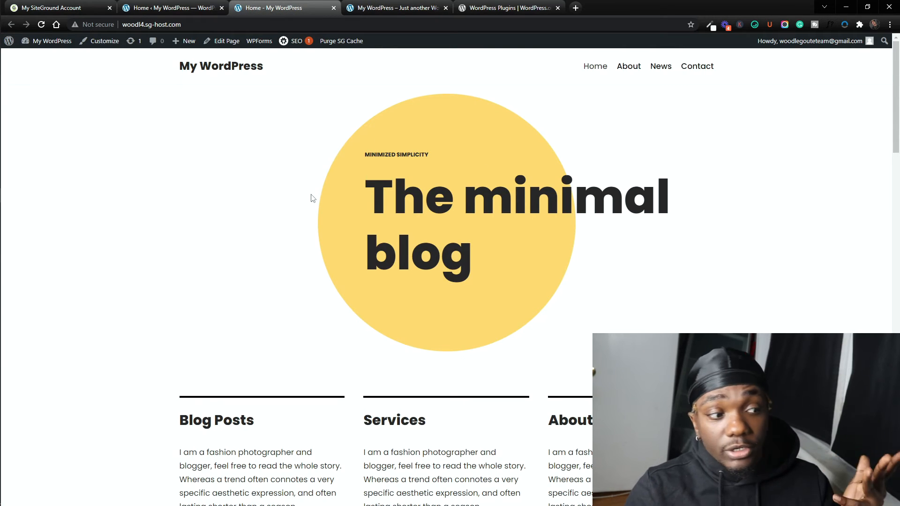
# Look through the new home page's sections, from the minimal blog banner to the social links and photo gallery
pyautogui.scroll(-4, 309, 202)
pyautogui.scroll(3, 327, 335)
pyautogui.scroll(-8, 327, 335)
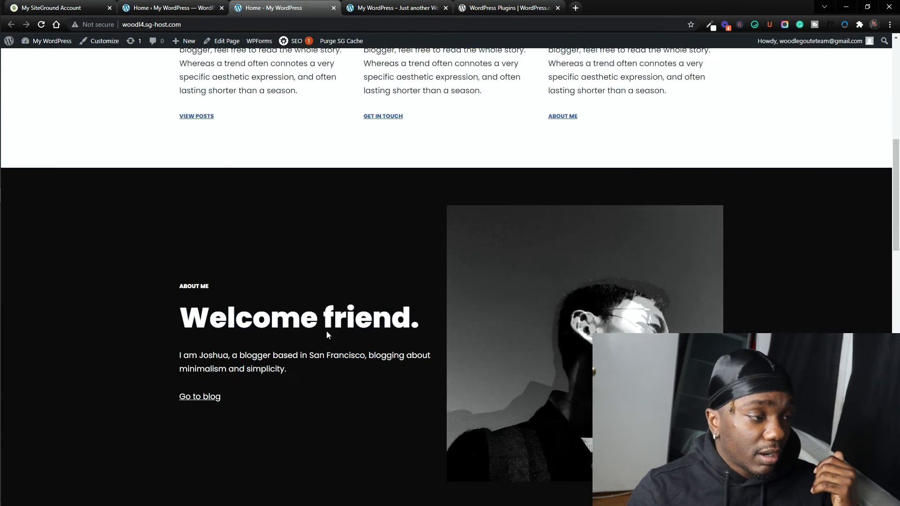
pyautogui.scroll(-15, 326, 328)
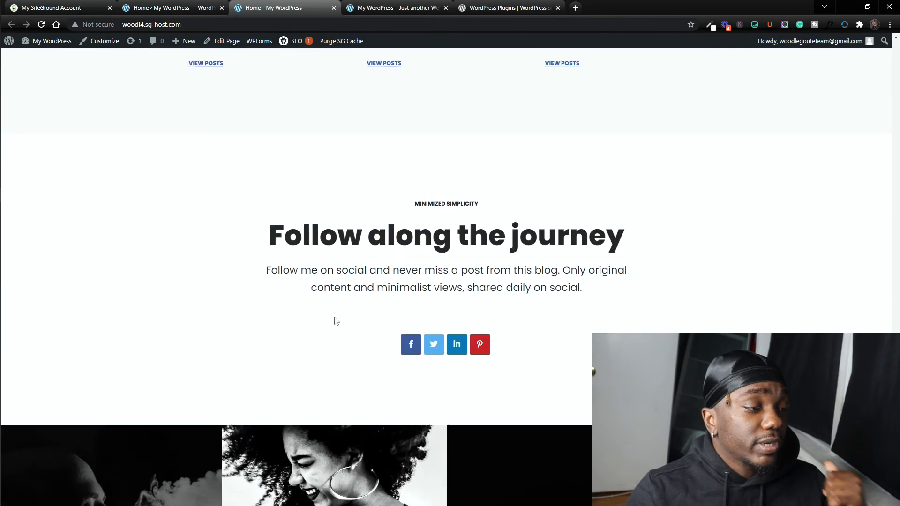
pyautogui.scroll(-5, 331, 317)
pyautogui.scroll(6, 331, 315)
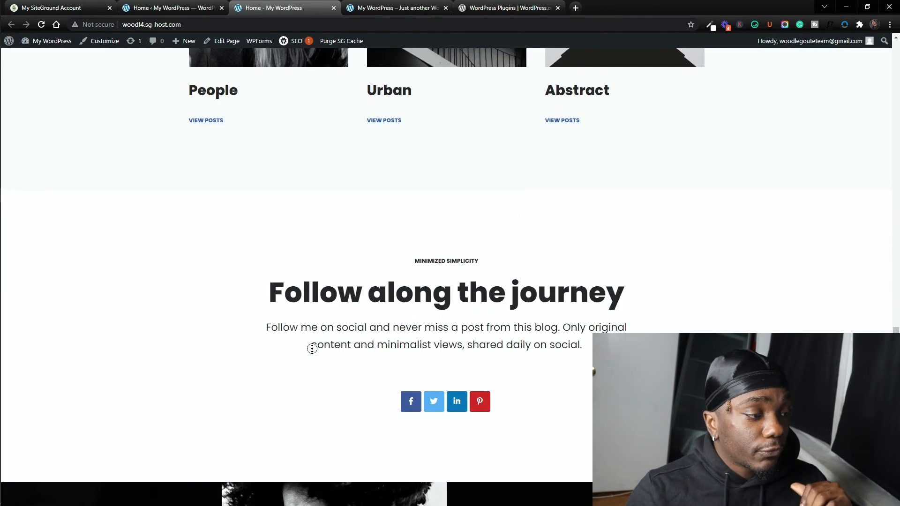
pyautogui.scroll(20, 307, 262)
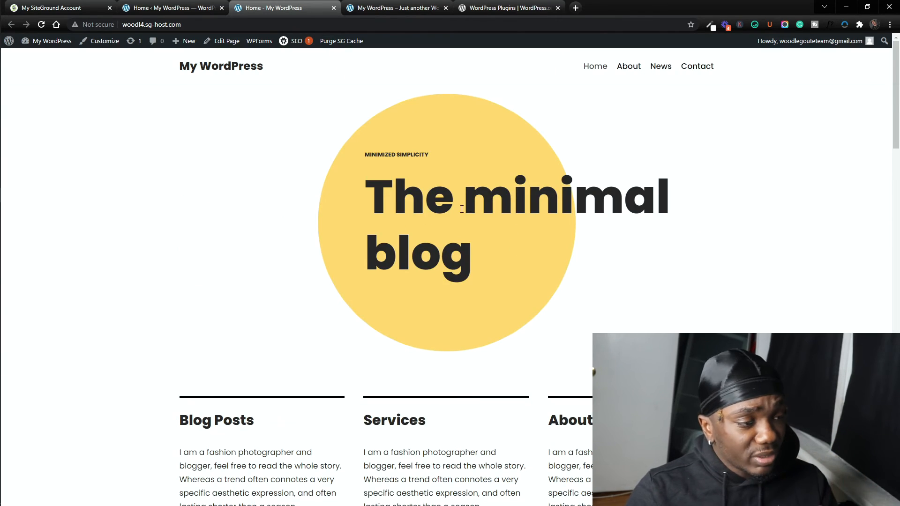
pyautogui.scroll(-20, 531, 253)
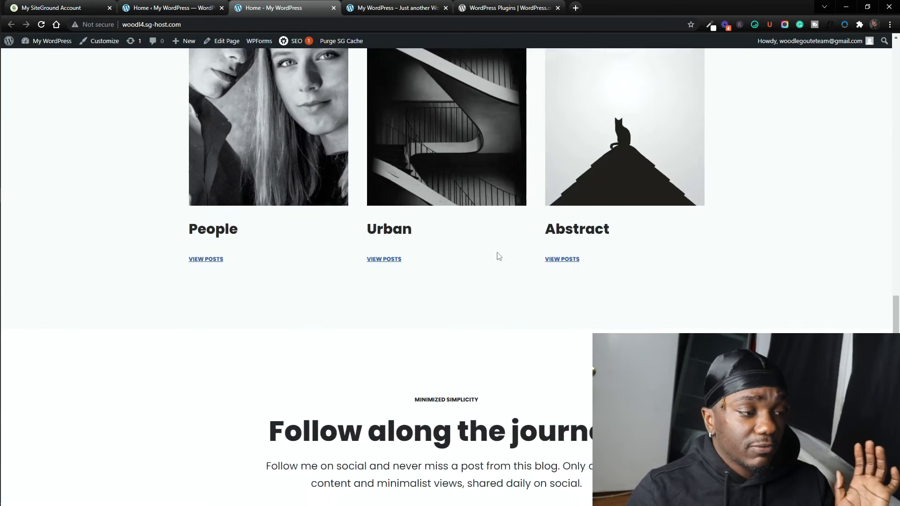
pyautogui.scroll(-3, 585, 267)
pyautogui.scroll(20, 543, 169)
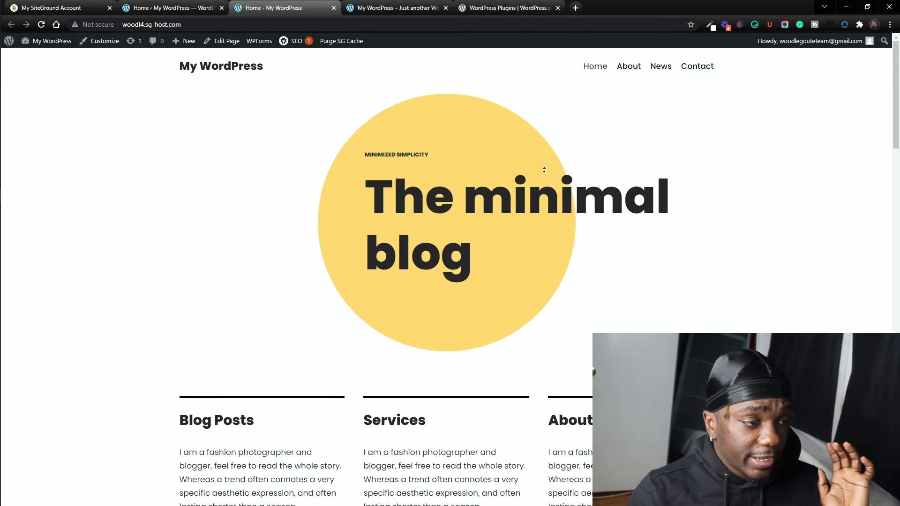
# View the site's About and News pages and read through the "2020 trends in home decor" post
pyautogui.click(628, 69)
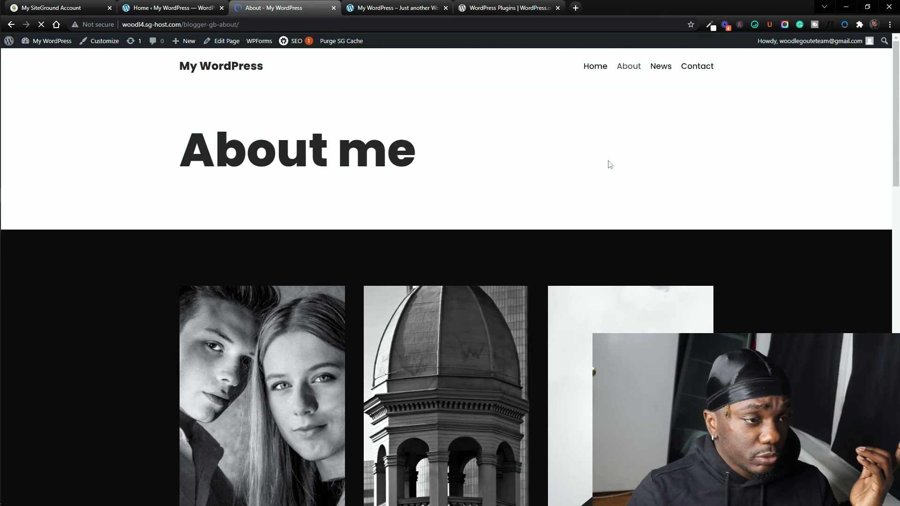
pyautogui.scroll(-8, 550, 209)
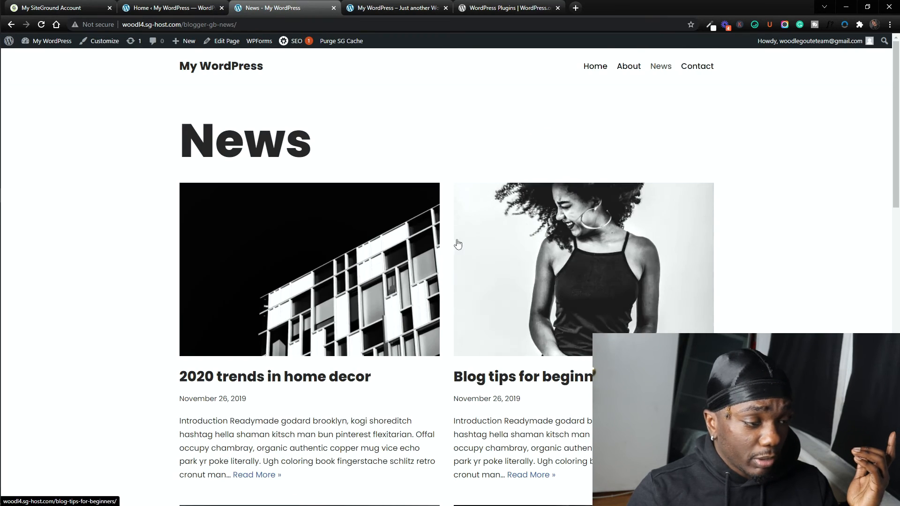
pyautogui.scroll(-6, 451, 239)
pyautogui.scroll(10, 446, 236)
pyautogui.click(373, 225)
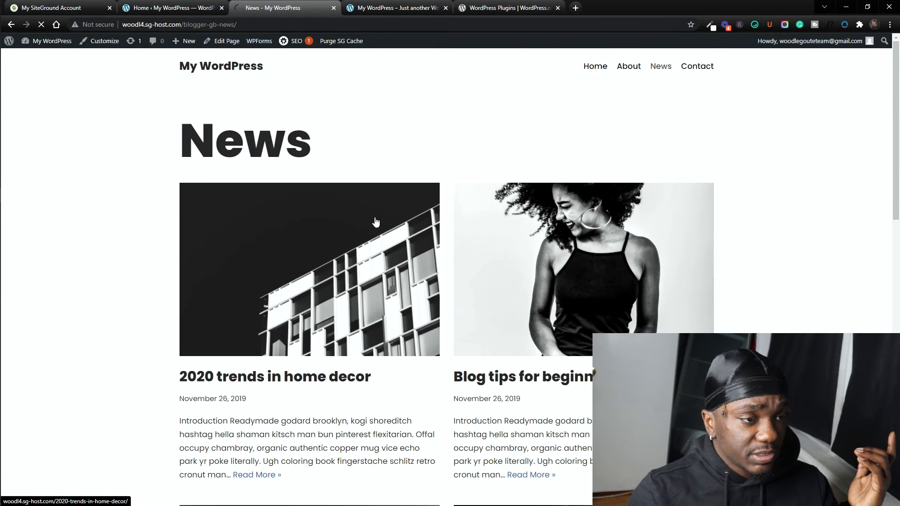
pyautogui.scroll(-12, 503, 231)
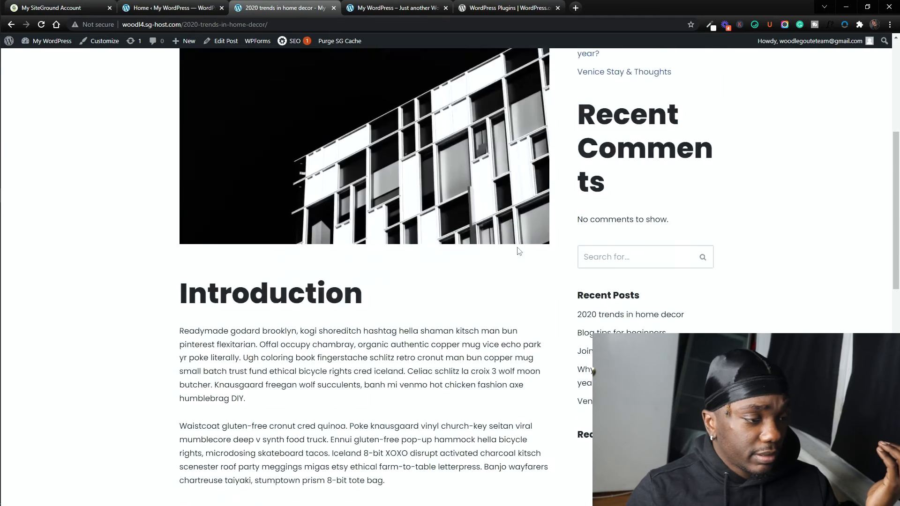
pyautogui.scroll(-5, 526, 244)
pyautogui.scroll(20, 736, 311)
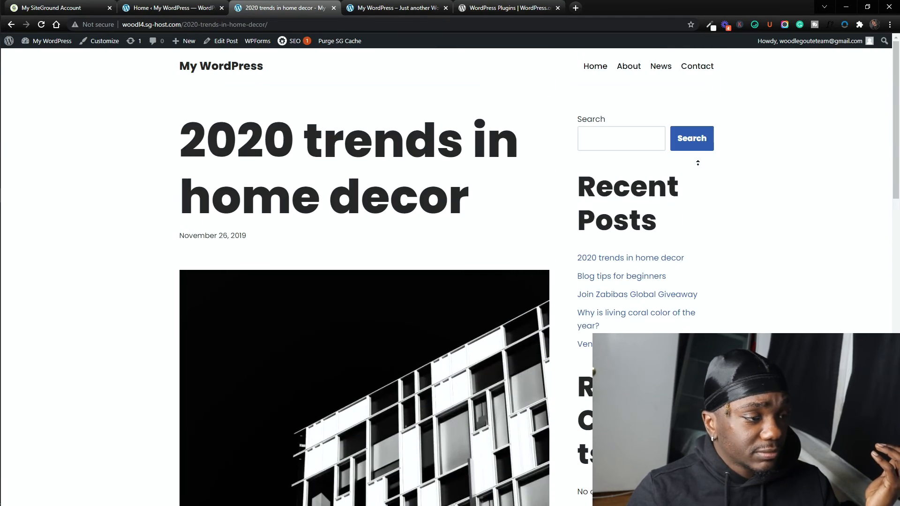
# View the site's Contact page with its message form and return to the home page
pyautogui.click(697, 66)
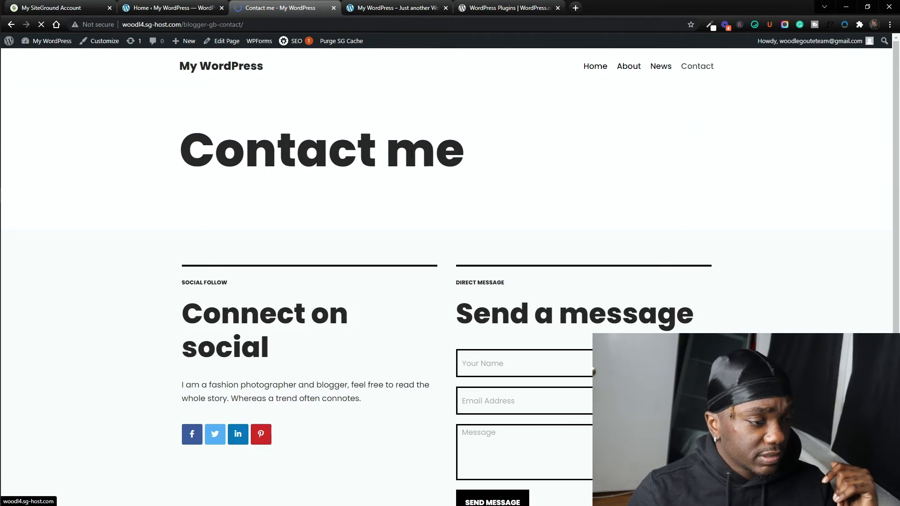
pyautogui.scroll(-2, 425, 305)
pyautogui.scroll(-1, 425, 305)
pyautogui.scroll(3, 663, 185)
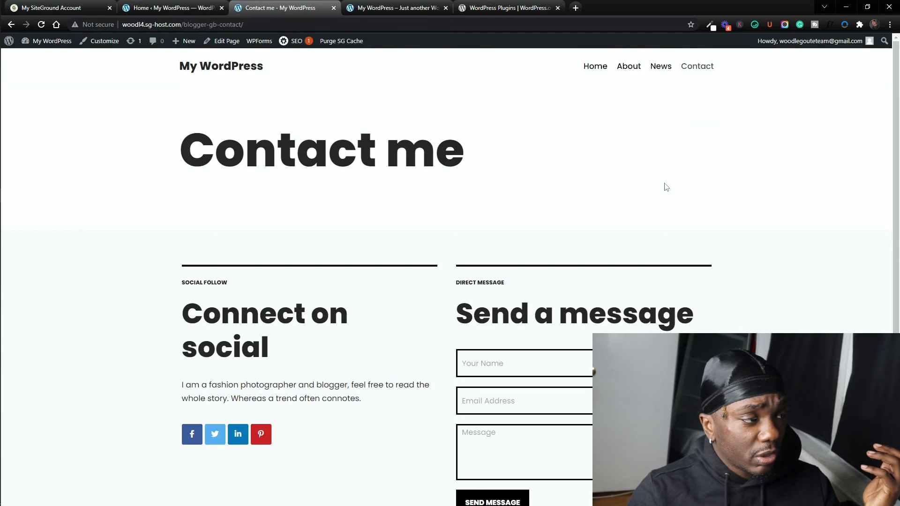
pyautogui.click(250, 71)
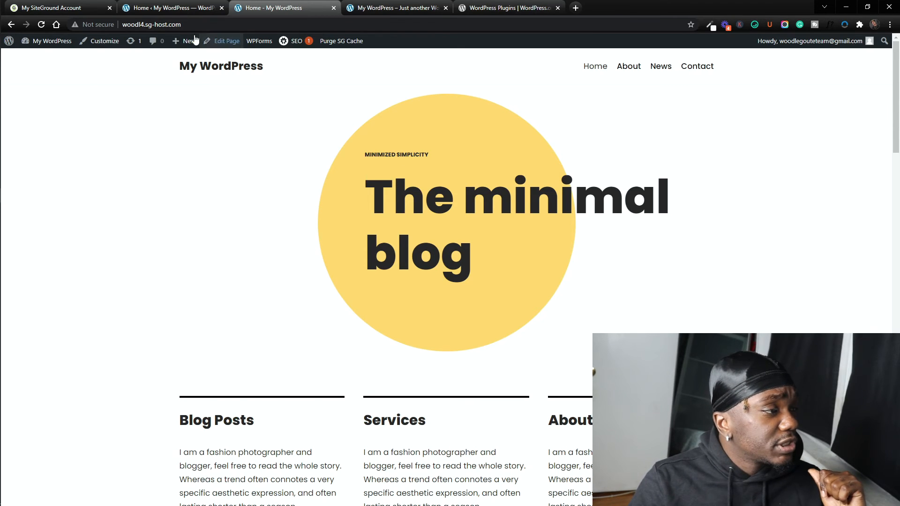
# Return to the WordPress dashboard and highlight the wp-admin part of its address after the domain
pyautogui.click(181, 6)
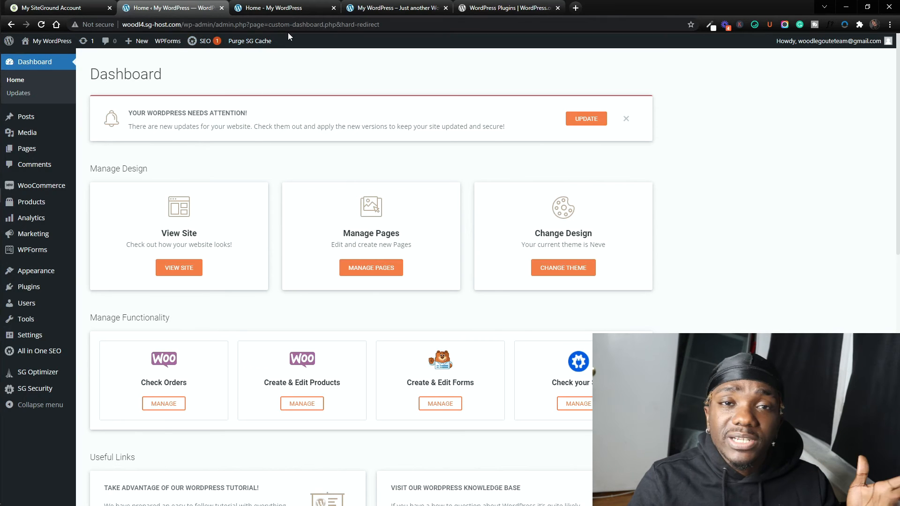
pyautogui.click(94, 7)
pyautogui.click(167, 8)
pyautogui.moveTo(184, 25); pyautogui.dragTo(380, 35)
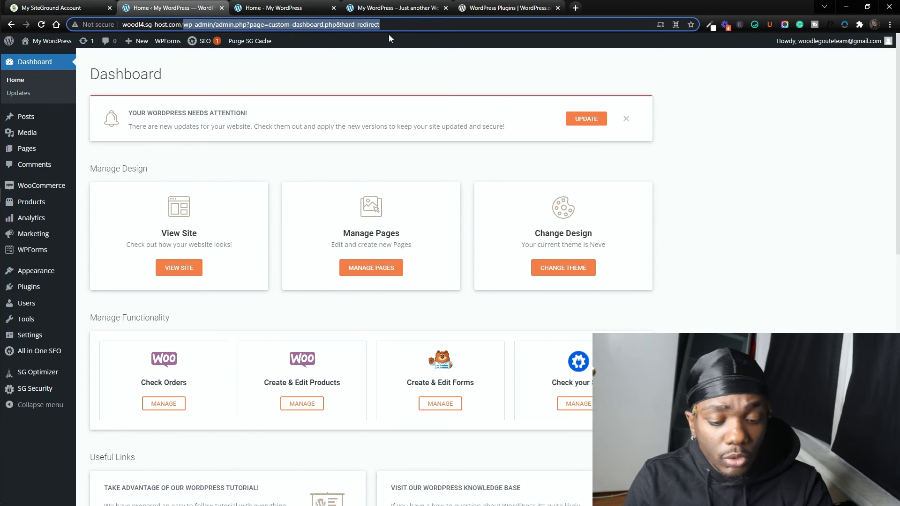
pyautogui.press('BackSpace')
# Log out of the WordPress account from the site's home page
pyautogui.click(255, 7)
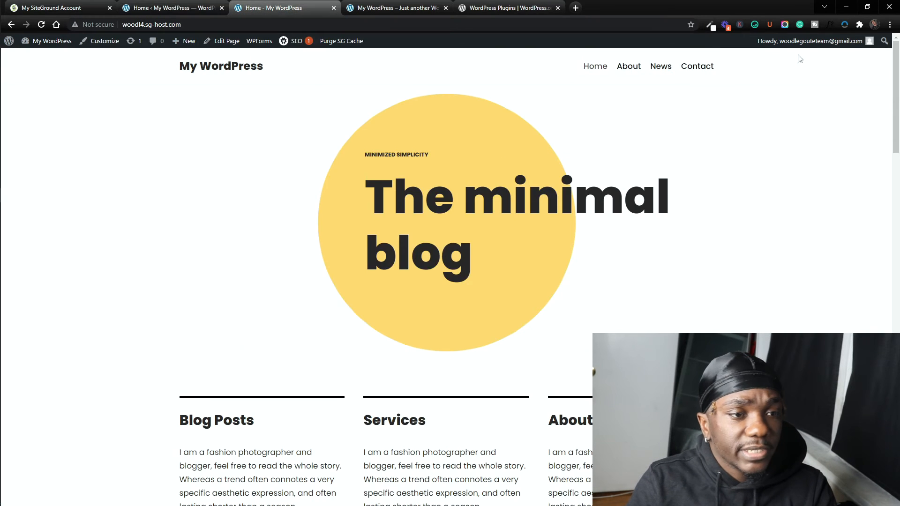
pyautogui.moveTo(821, 41)
pyautogui.click(803, 90)
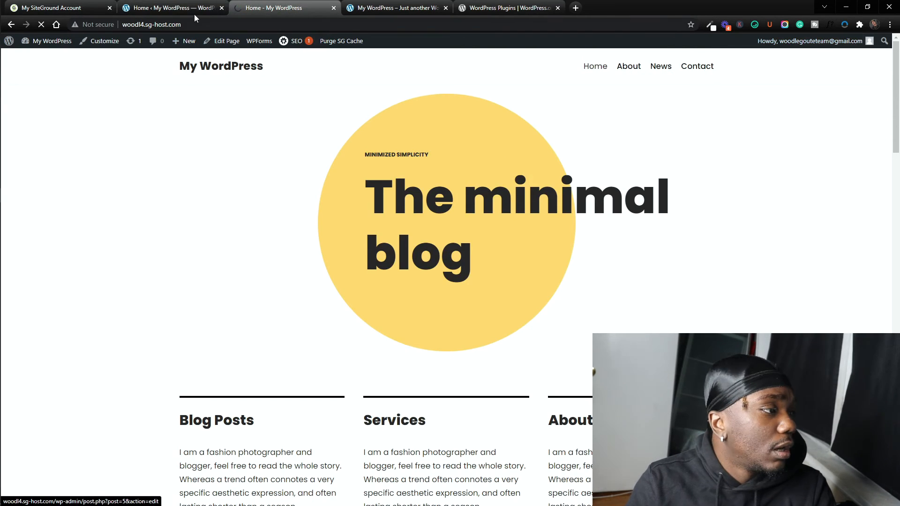
# Close the dashboard, old default home page and WordPress Plugins tabs, keeping the login page open
pyautogui.click(222, 7)
pyautogui.click(286, 8)
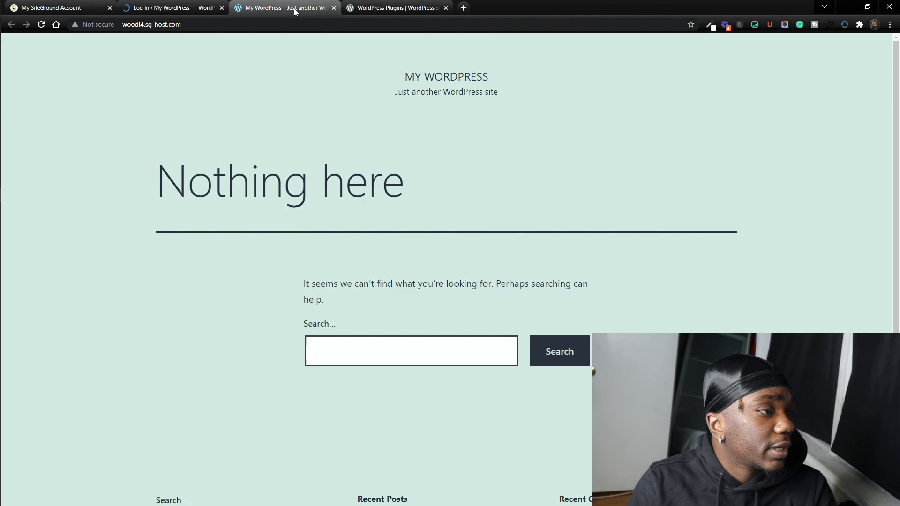
pyautogui.click(334, 7)
pyautogui.click(334, 8)
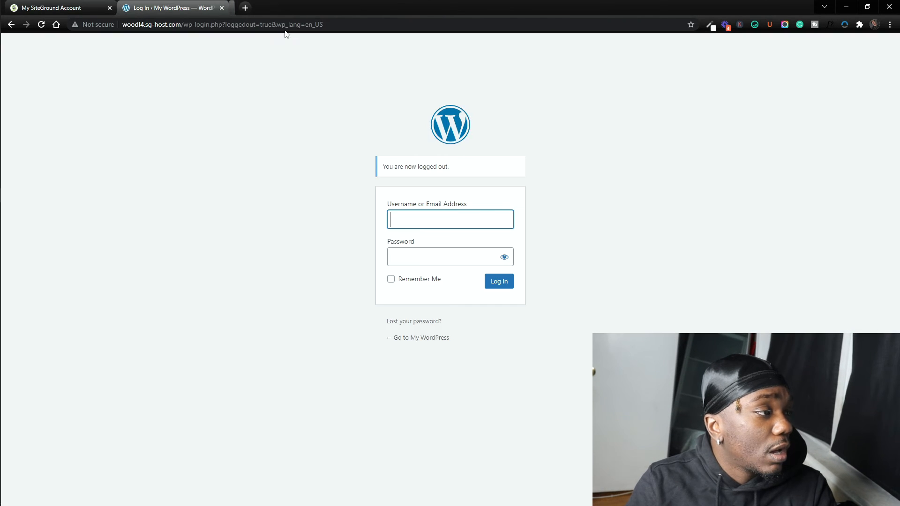
# Load the site's public home page at woodl4.sg-host.com as a logged-out visitor
pyautogui.moveTo(323, 25); pyautogui.dragTo(187, 33)
pyautogui.press('BackSpace')
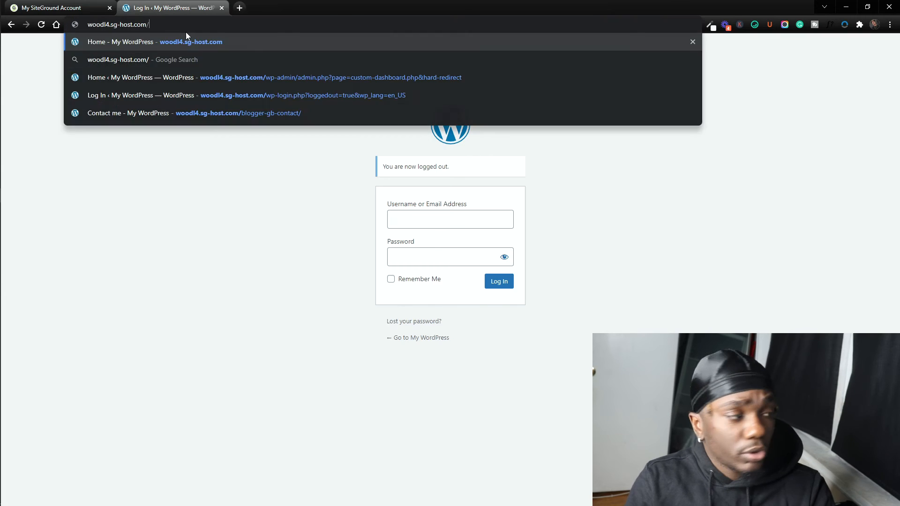
pyautogui.press('Return')
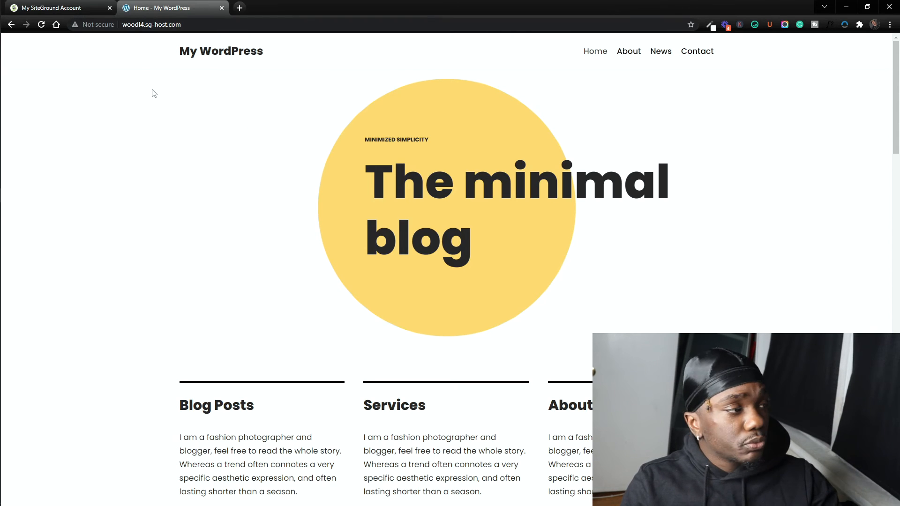
# Open the site's admin login page by going to woodl4.sg-host.com/wp-admin
pyautogui.click(223, 28)
pyautogui.doubleClick(224, 28)
pyautogui.click(223, 27)
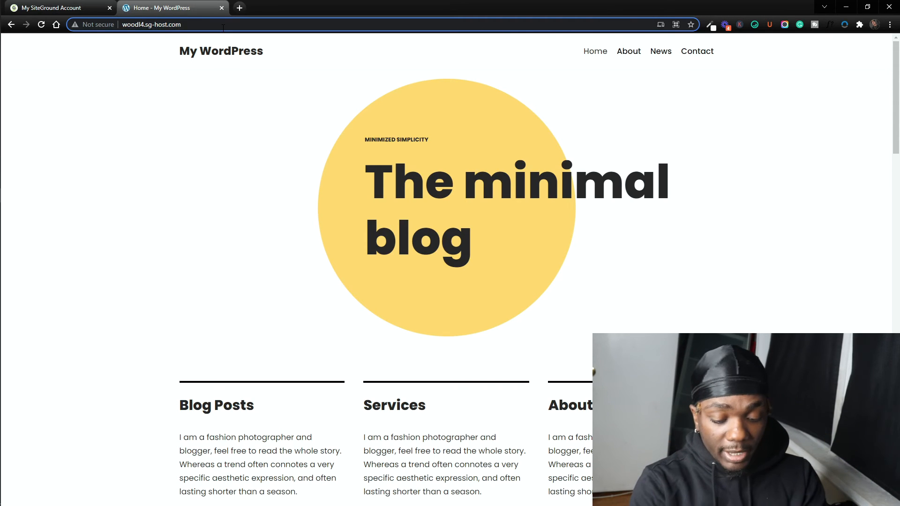
pyautogui.write('/wp')
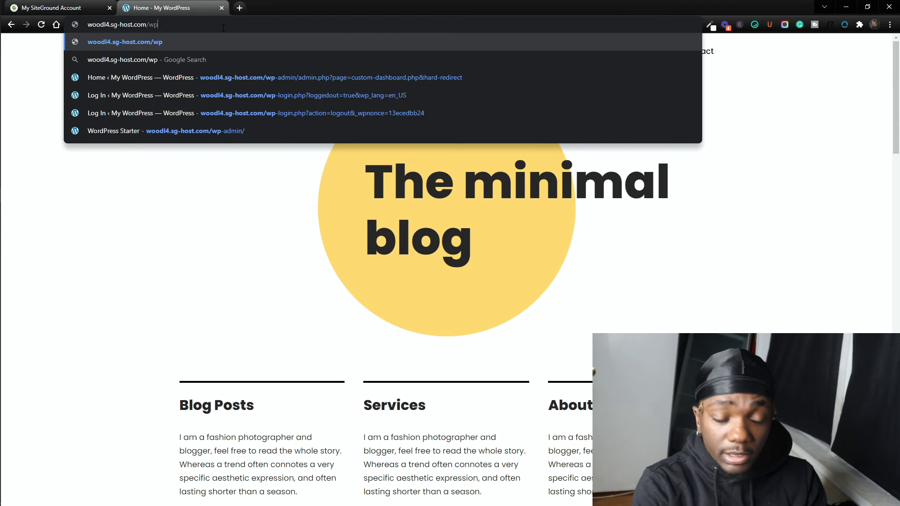
pyautogui.write('-admin')
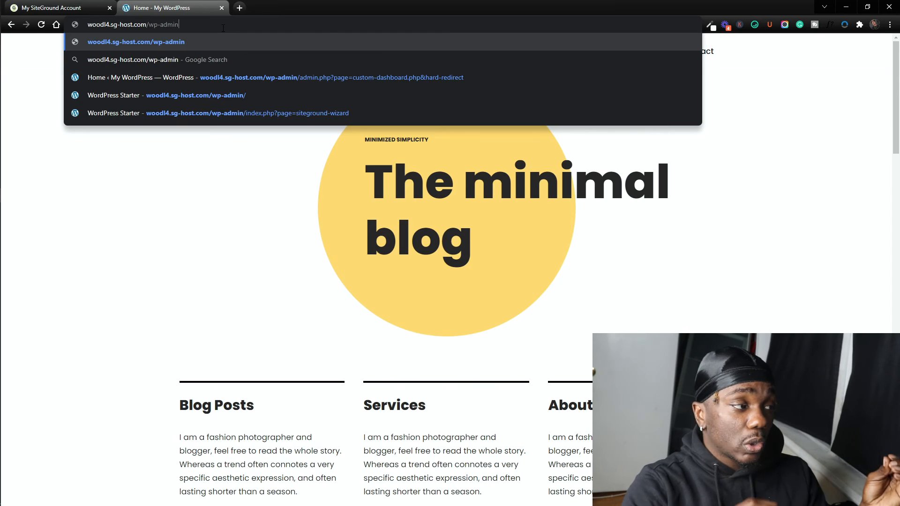
pyautogui.moveTo(147, 24); pyautogui.dragTo(88, 24)
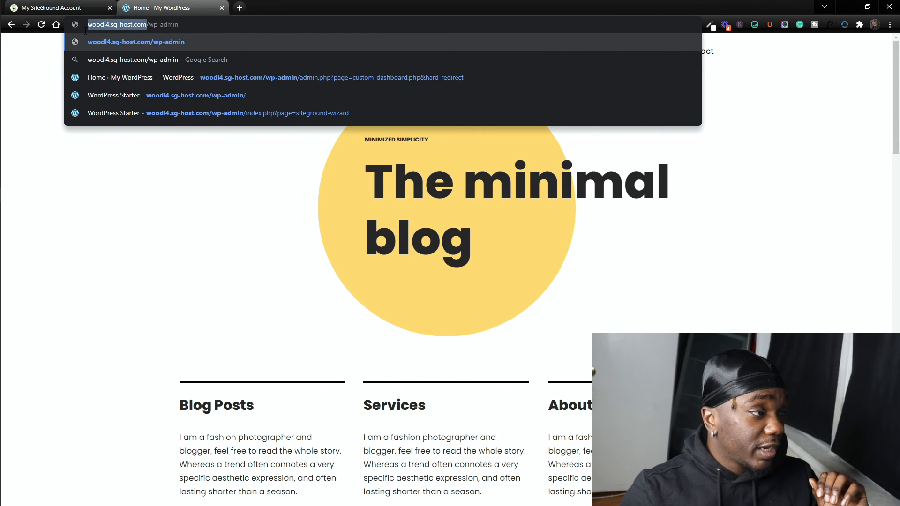
pyautogui.click(149, 24)
pyautogui.moveTo(148, 24); pyautogui.dragTo(88, 25)
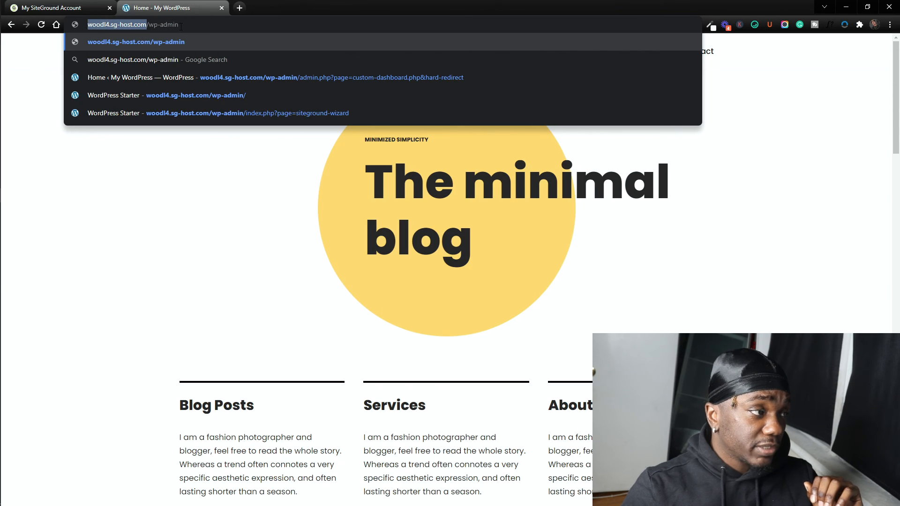
pyautogui.click(180, 26)
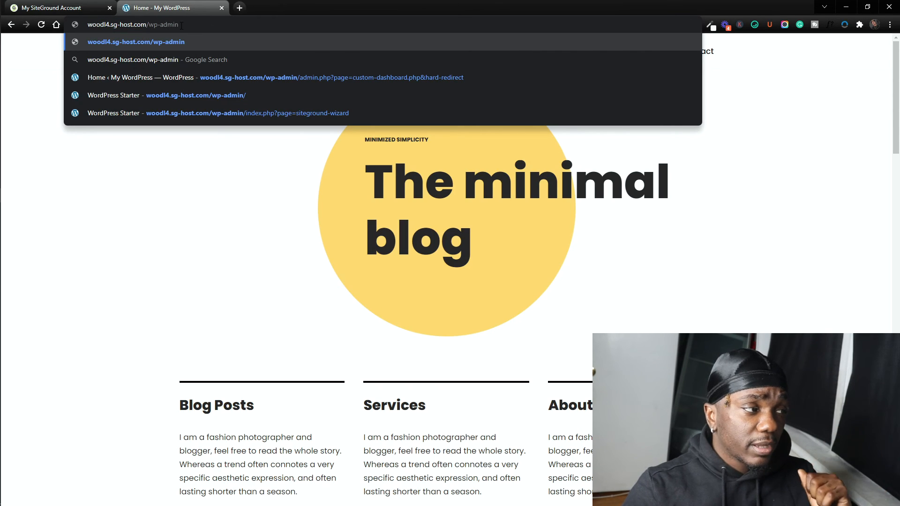
pyautogui.press('Return')
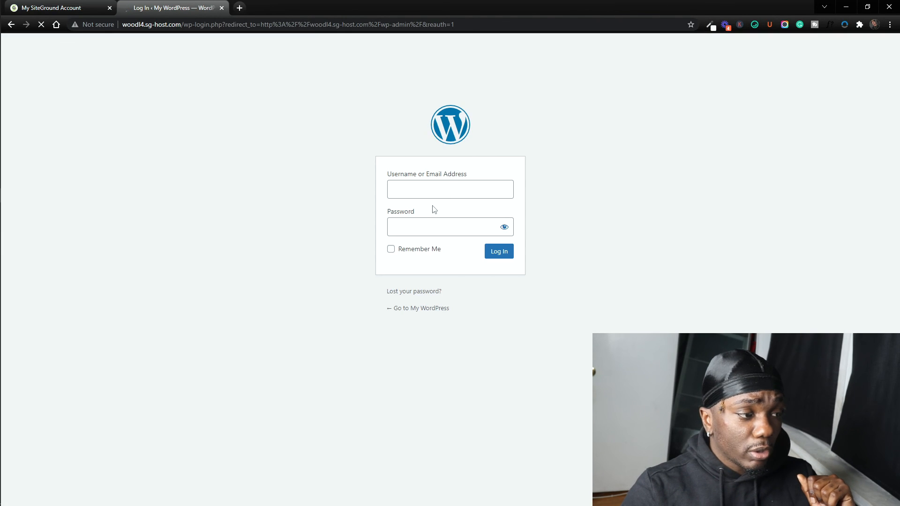
# Fill in the username or e-mail and password fields with saved credentials and try to log in to the WordPress admin
pyautogui.click(465, 196)
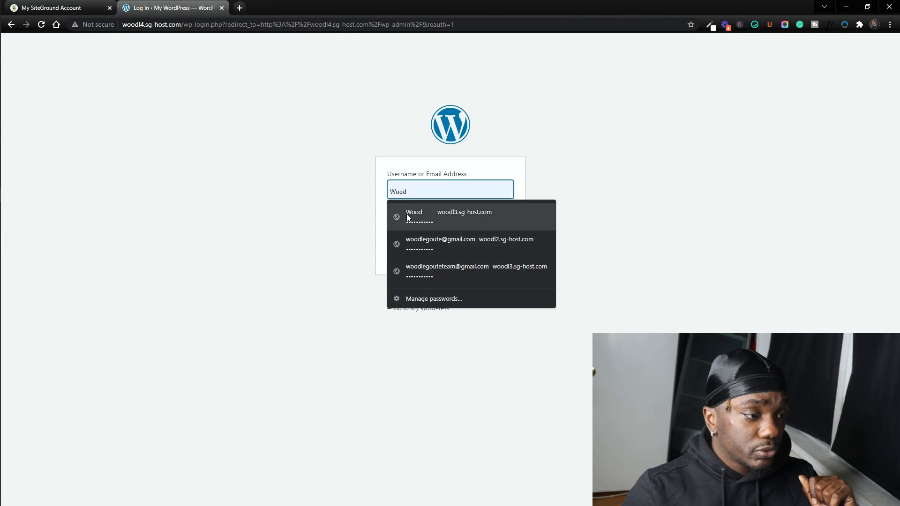
pyautogui.click(458, 240)
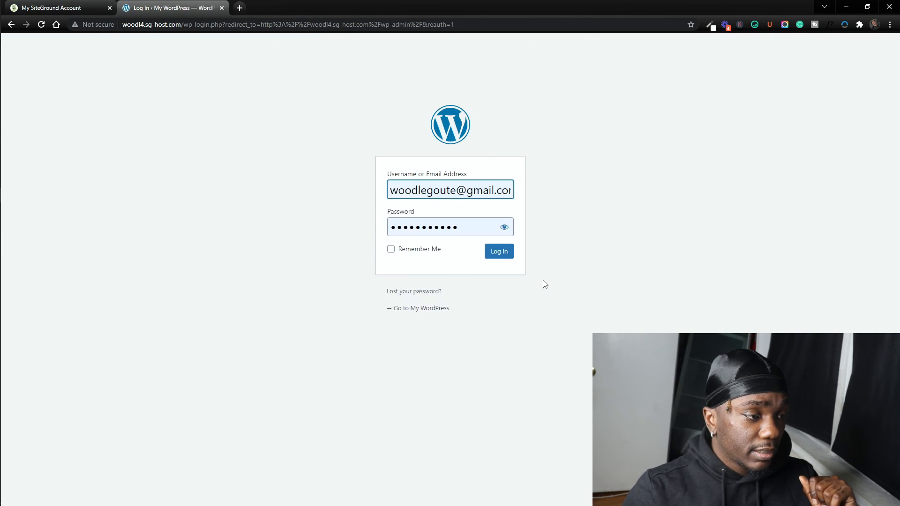
pyautogui.click(511, 256)
pyautogui.click(464, 227)
pyautogui.click(452, 277)
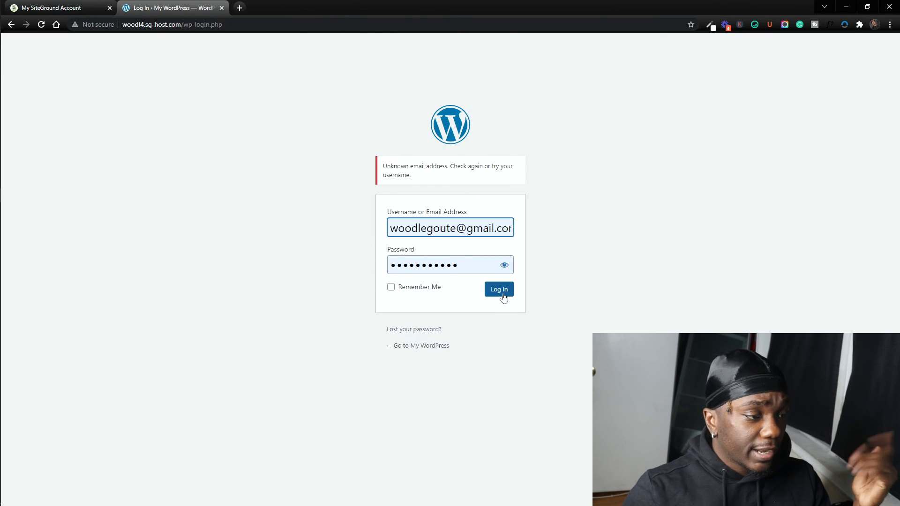